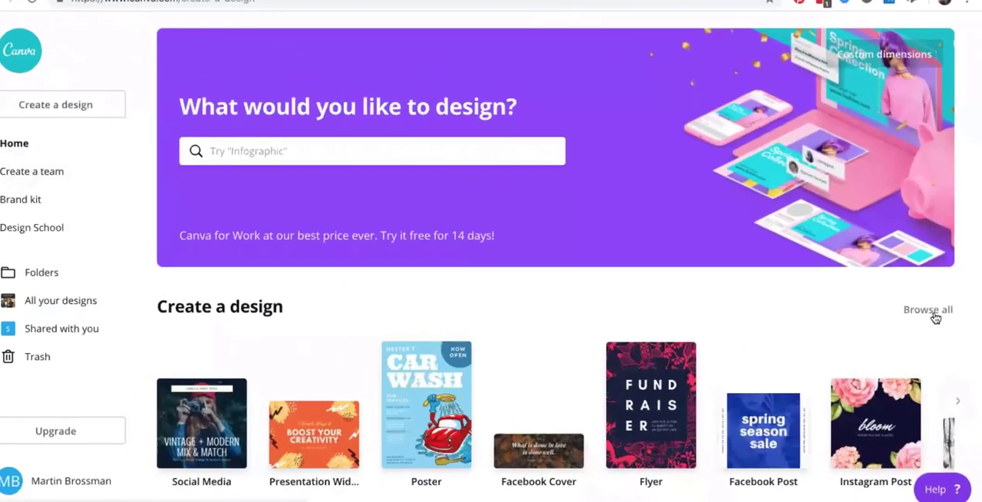
Browse all design types and start a blank Facebook Ad design of 1200 px × 628 px.
{"action": "left_click", "coordinate": [900, 235]}
{"action": "scroll", "coordinate": [730, 333], "scroll_direction": "down", "scroll_amount": 5}
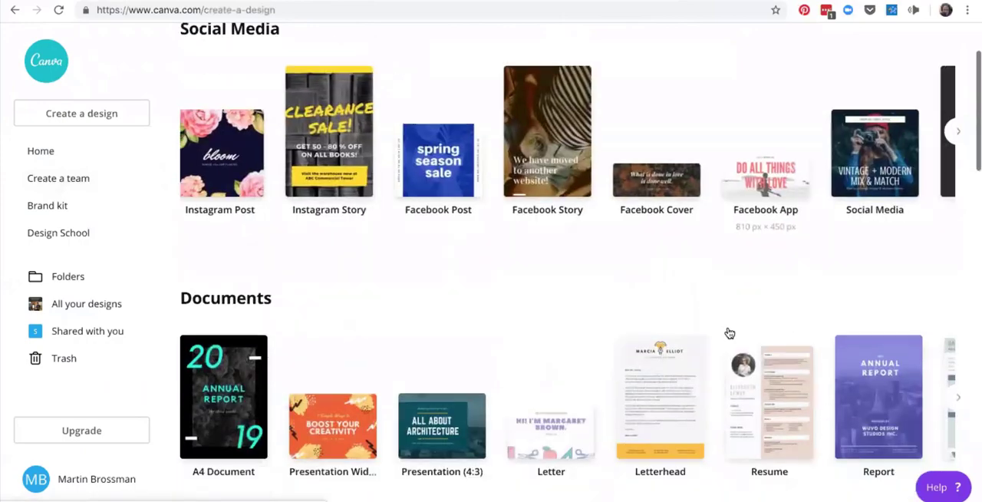
{"action": "scroll", "coordinate": [729, 332], "scroll_direction": "down", "scroll_amount": 6}
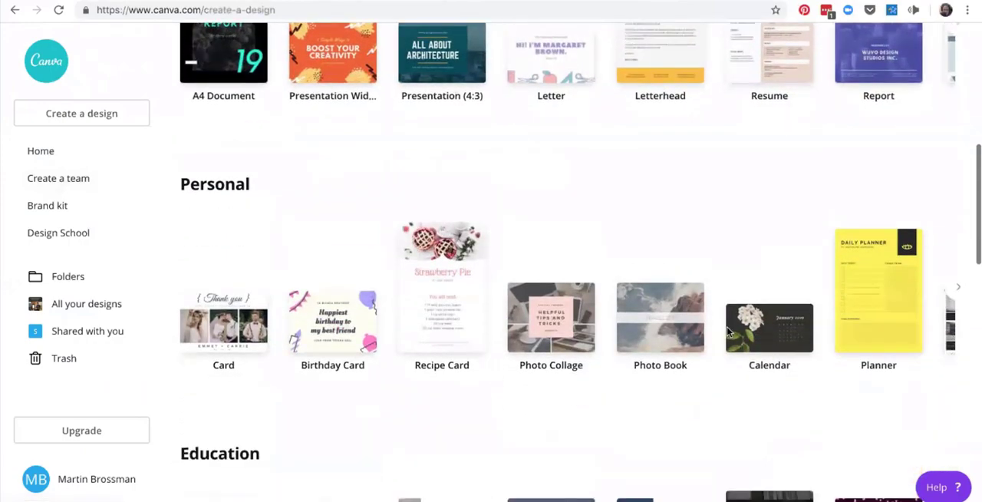
{"action": "scroll", "coordinate": [728, 331], "scroll_direction": "down", "scroll_amount": 10}
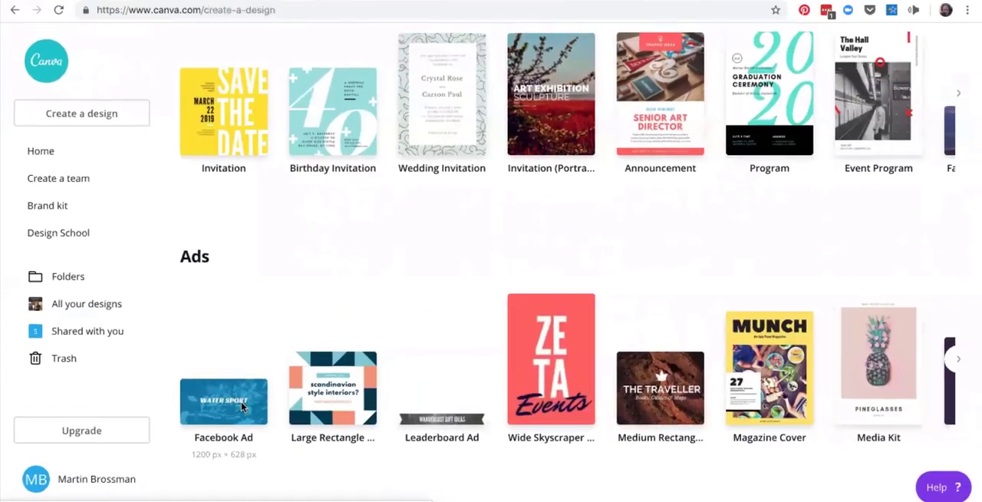
{"action": "left_click", "coordinate": [377, 320]}
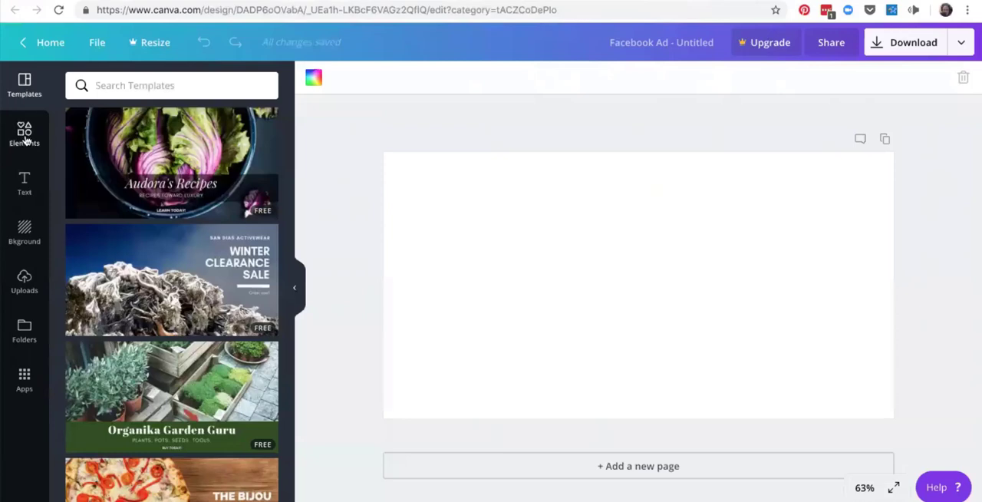
Add the grid with two side-by-side cells to the blank page.
{"action": "left_click", "coordinate": [25, 136]}
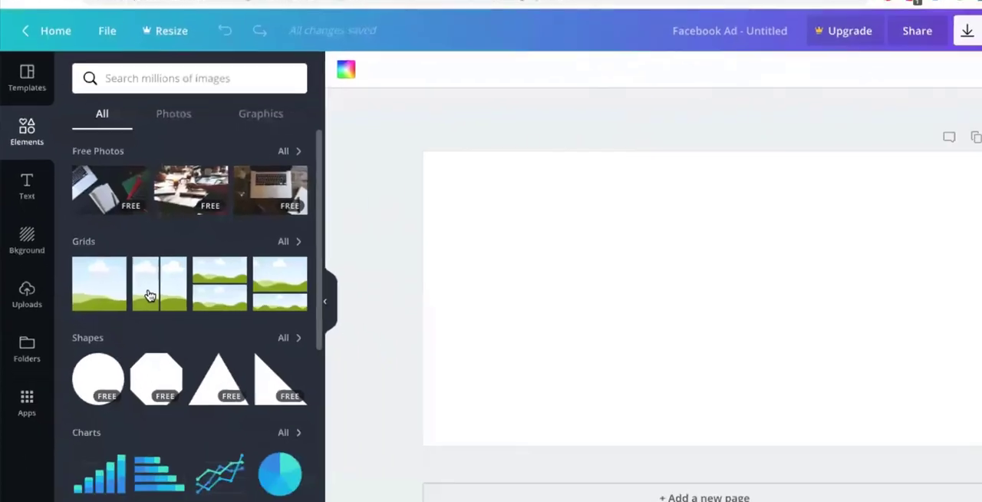
{"action": "left_click", "coordinate": [177, 323]}
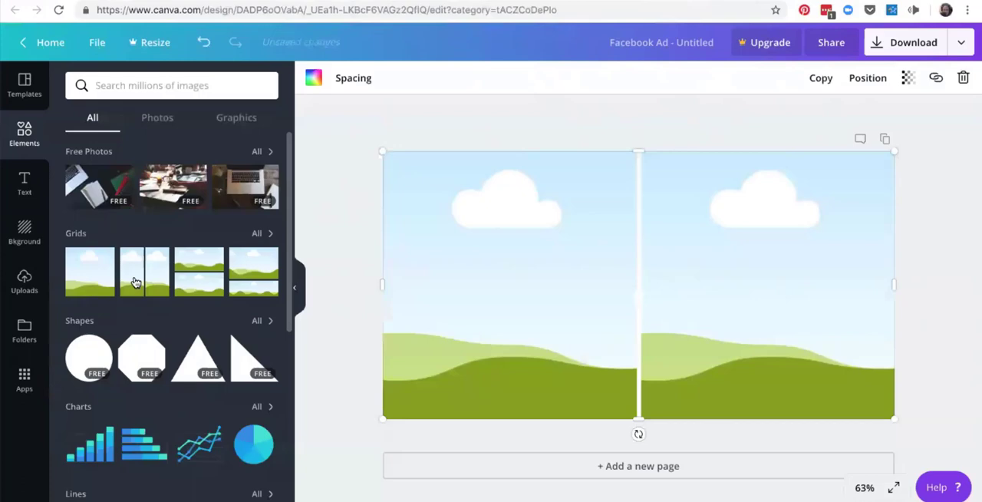
Try the grid with two stacked rows on the page and delete that grid again.
{"action": "left_click", "coordinate": [206, 286]}
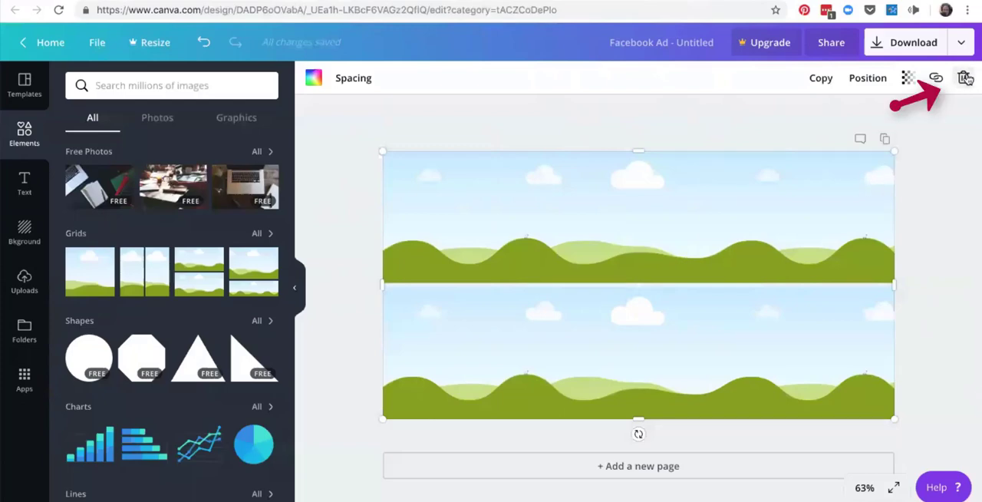
{"action": "left_click", "coordinate": [965, 78]}
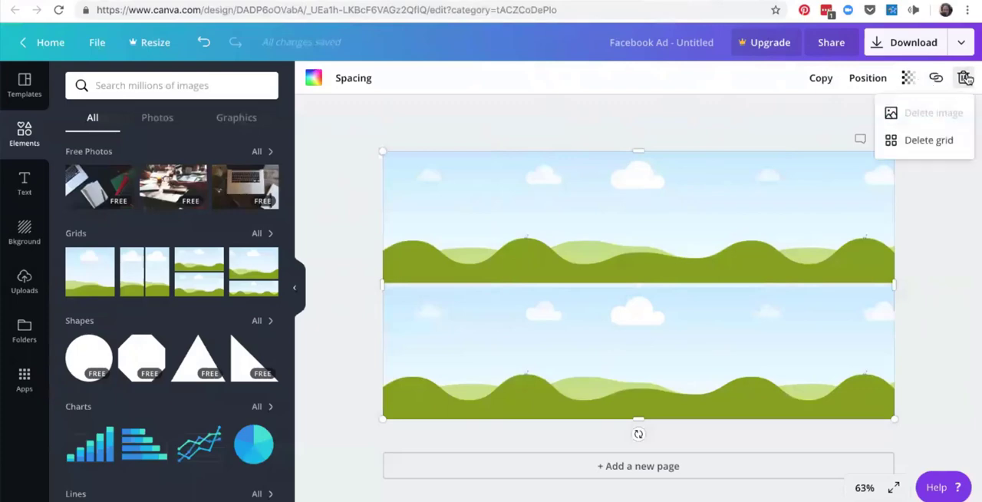
{"action": "left_click", "coordinate": [928, 141]}
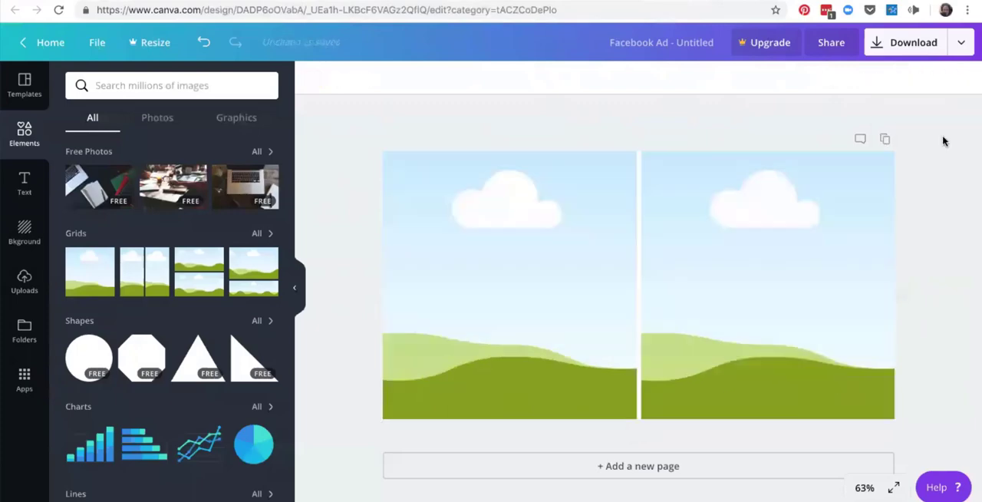
Upload the images IMG_3197 Before.JPG and IMG_3261 After.JPG from the Canva folder.
{"action": "left_click", "coordinate": [25, 85]}
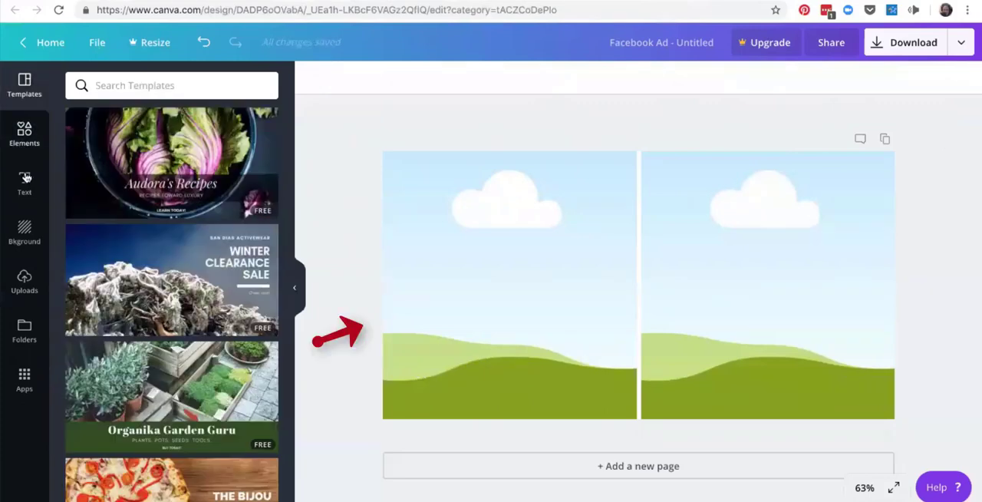
{"action": "left_click", "coordinate": [25, 131]}
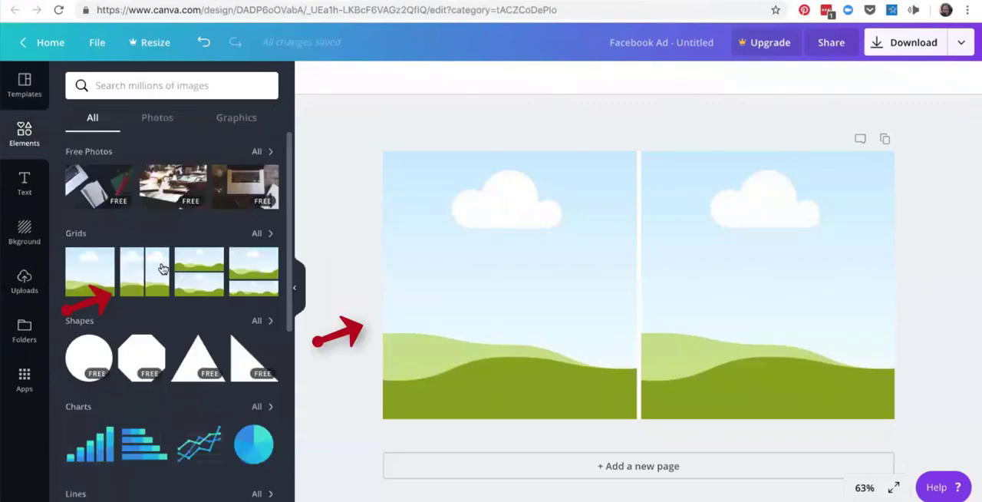
{"action": "left_click", "coordinate": [25, 285]}
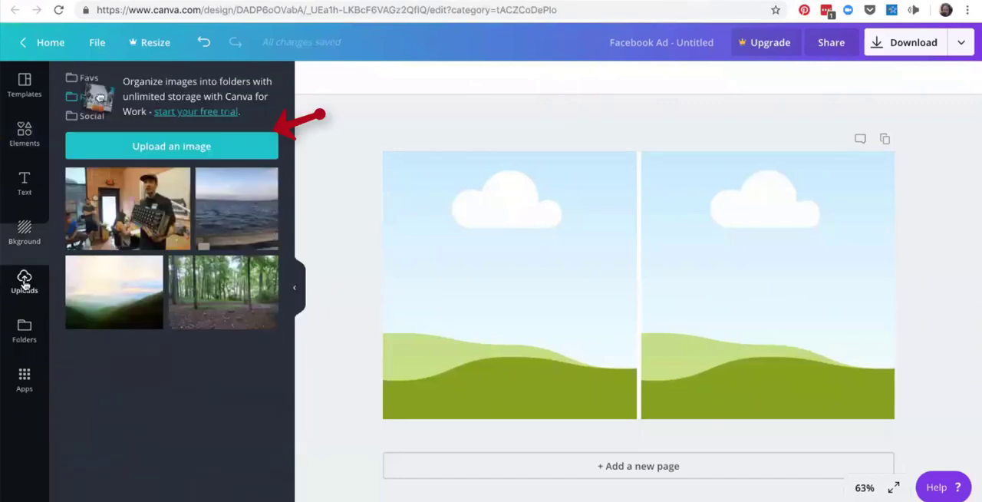
{"action": "left_click", "coordinate": [208, 146]}
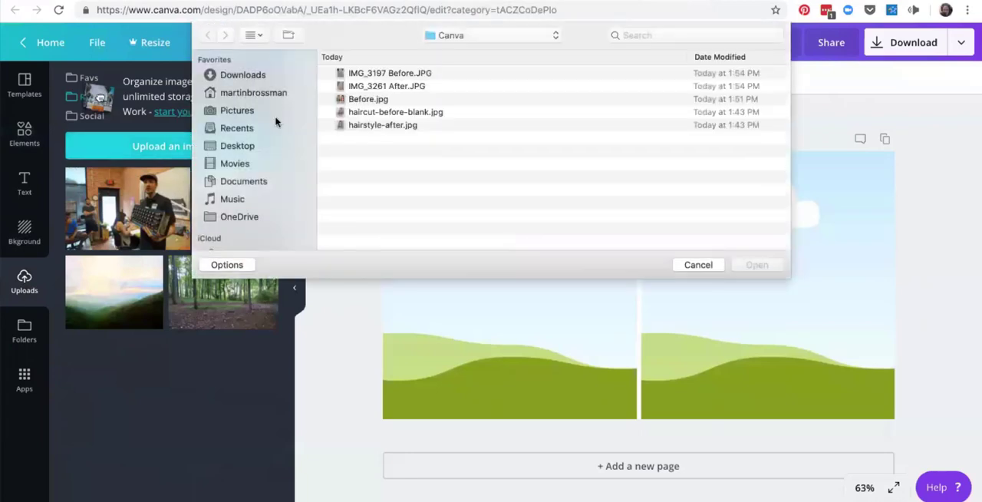
{"action": "left_click", "coordinate": [414, 75]}
{"action": "left_click", "coordinate": [418, 86], "text": "shift"}
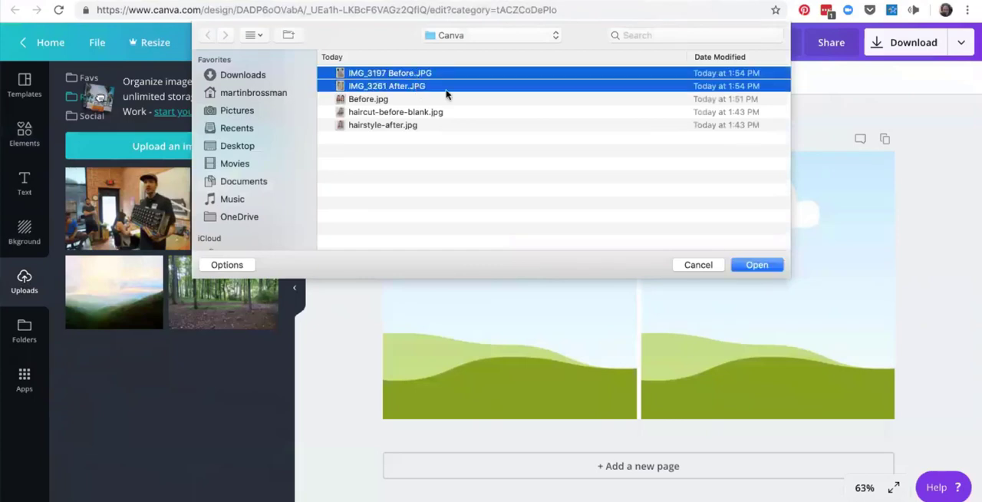
{"action": "left_click", "coordinate": [756, 265]}
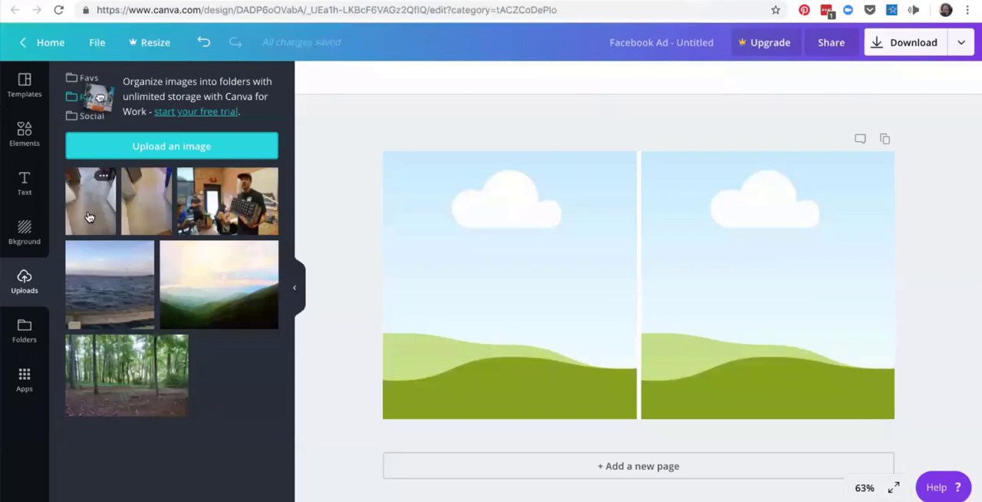
Place the stained-carpet photo in the grid's left cell and shift it up within its crop to the photo's lower edge.
{"action": "left_click_drag", "start_coordinate": [89, 217], "coordinate": [98, 219]}
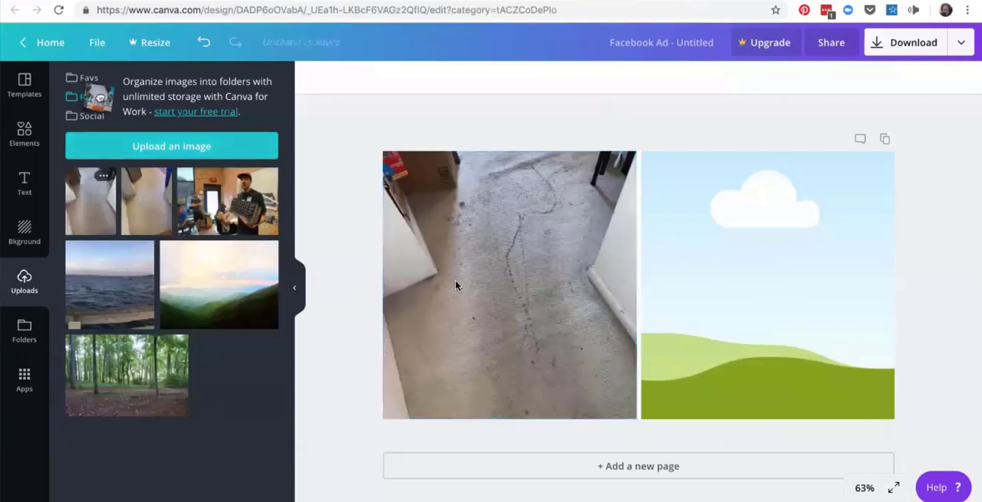
{"action": "left_click", "coordinate": [511, 277]}
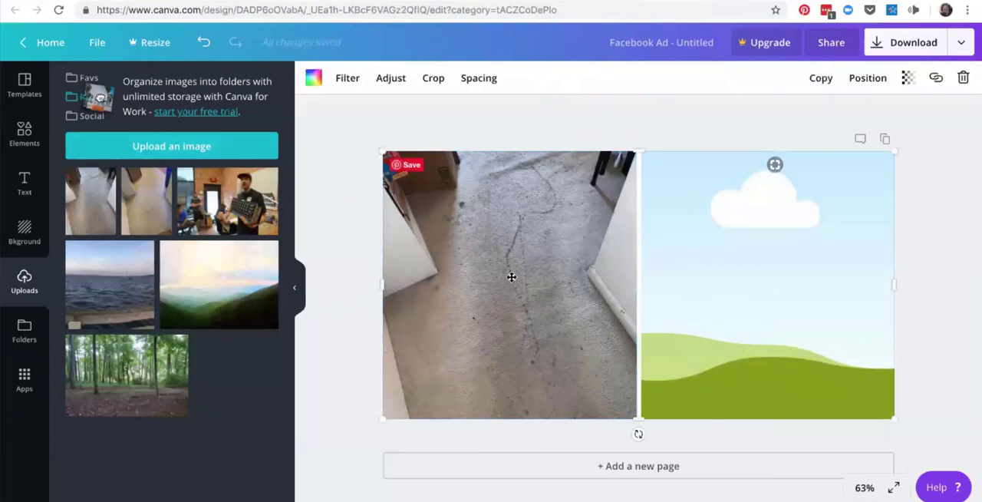
{"action": "double_click", "coordinate": [511, 277]}
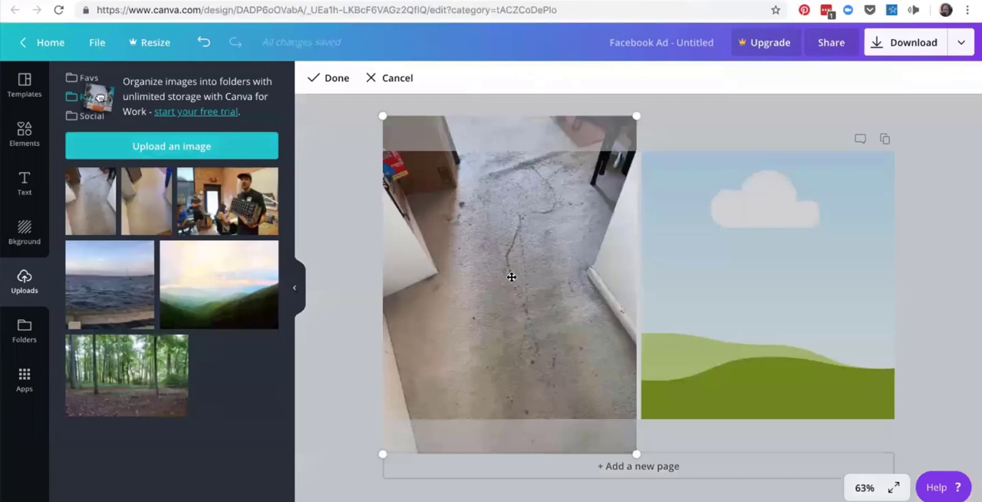
{"action": "left_click_drag", "start_coordinate": [511, 277], "coordinate": [511, 245]}
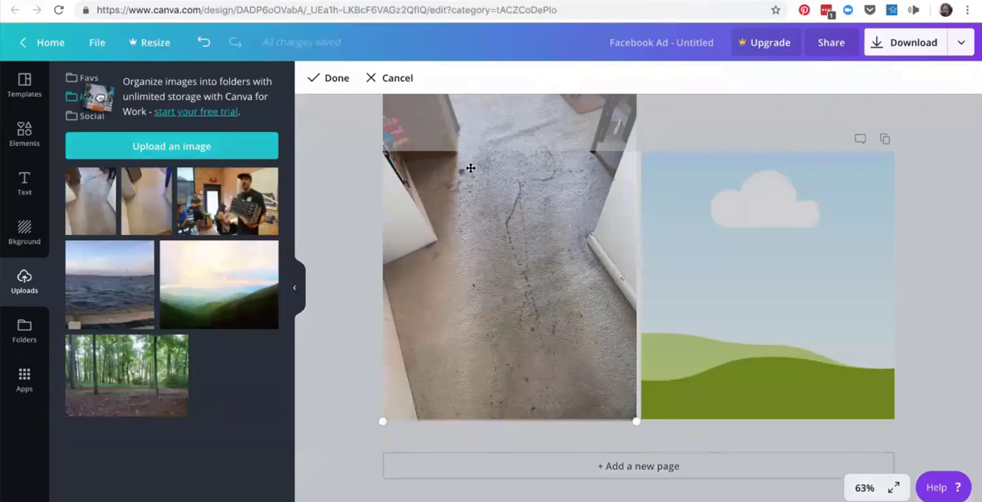
{"action": "left_click", "coordinate": [336, 80]}
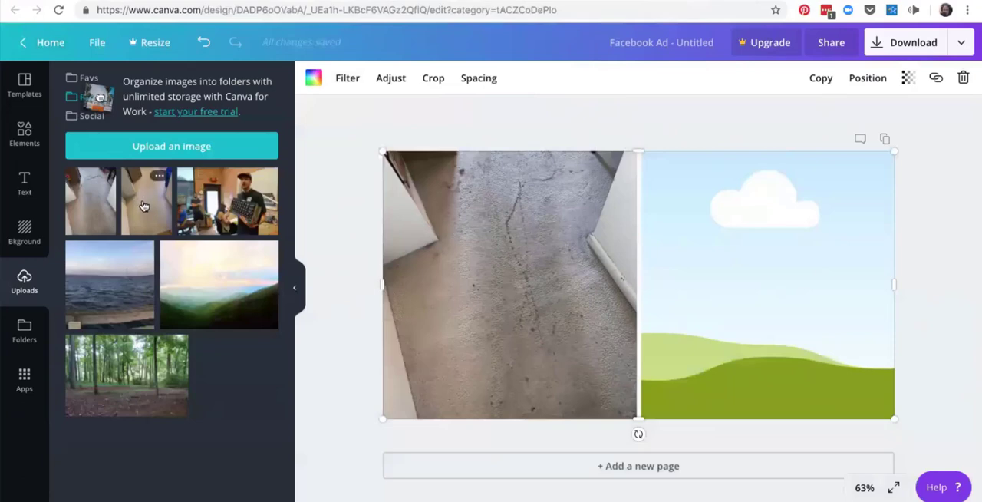
Try placing the clean-carpet photo in the grid's right cell and undo the placement.
{"action": "left_click_drag", "start_coordinate": [143, 206], "coordinate": [457, 245]}
{"action": "left_click_drag", "start_coordinate": [695, 272], "coordinate": [718, 271]}
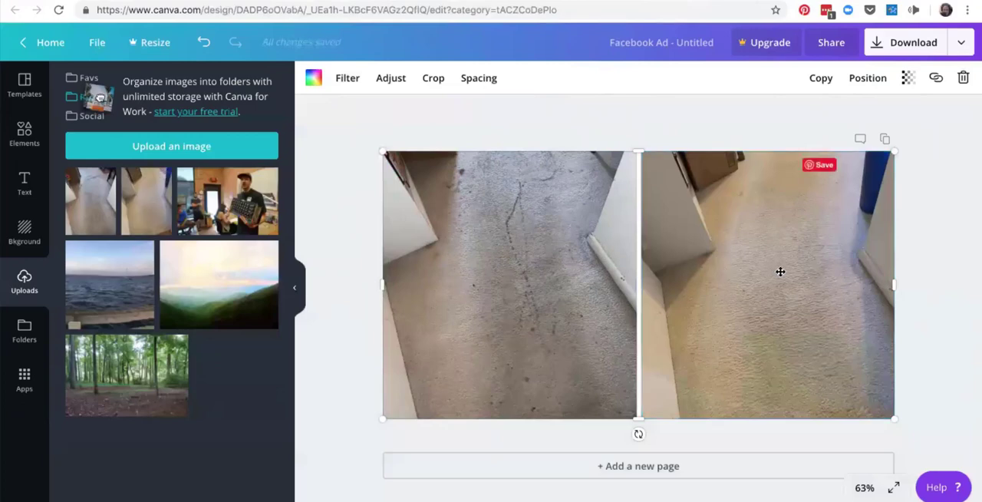
{"action": "mouse_move", "coordinate": [780, 268]}
{"action": "left_mouse_down"}
{"action": "mouse_move", "coordinate": [780, 258]}
{"action": "mouse_move", "coordinate": [784, 278]}
{"action": "left_mouse_up"}
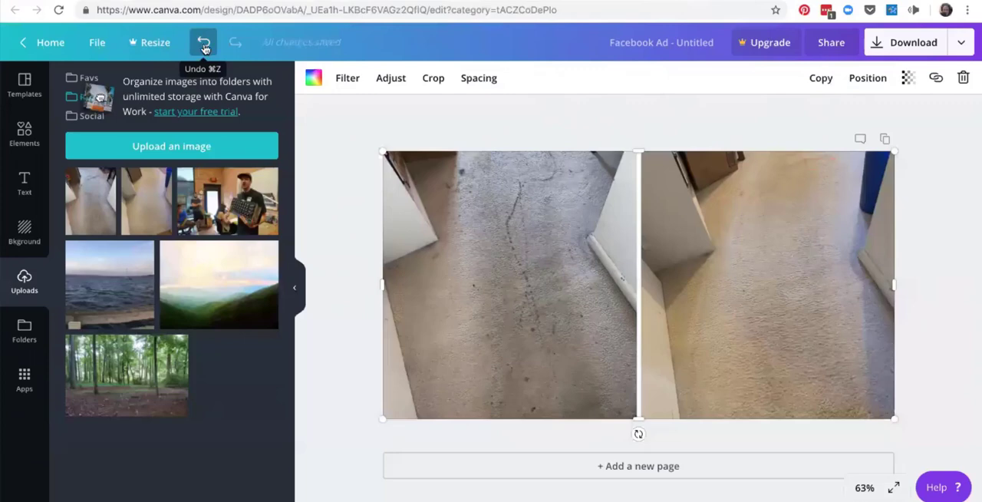
{"action": "left_click", "coordinate": [204, 47]}
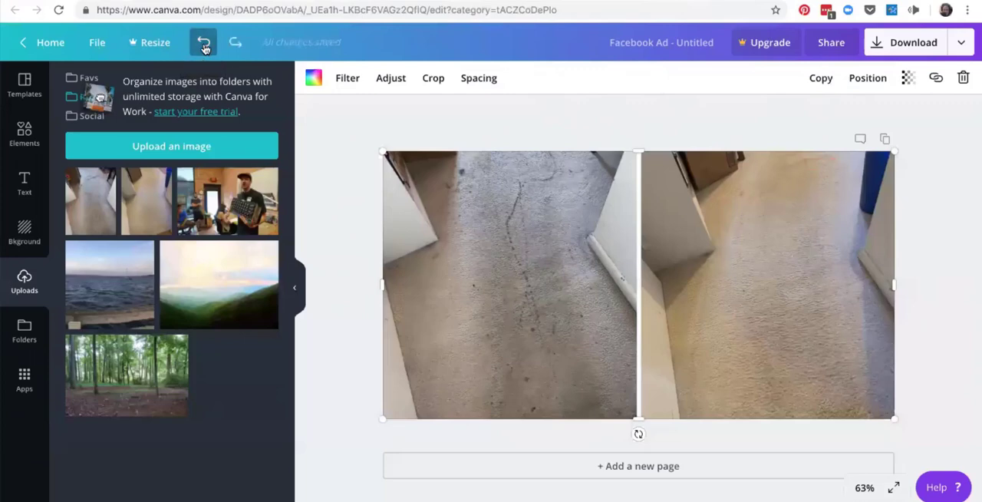
{"action": "left_click", "coordinate": [204, 47]}
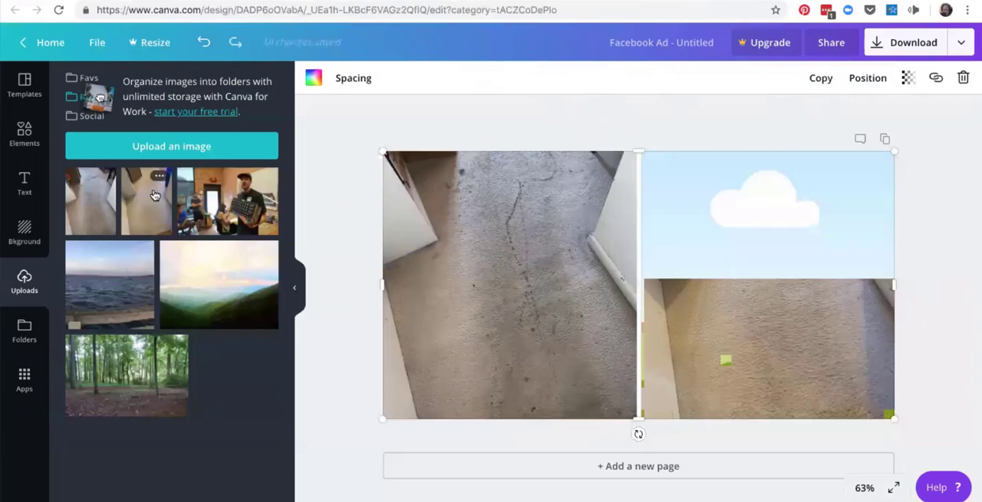
Fill the grid's right cell with the clean-carpet photo and shift it slightly up within its crop.
{"action": "left_click_drag", "start_coordinate": [154, 196], "coordinate": [714, 257]}
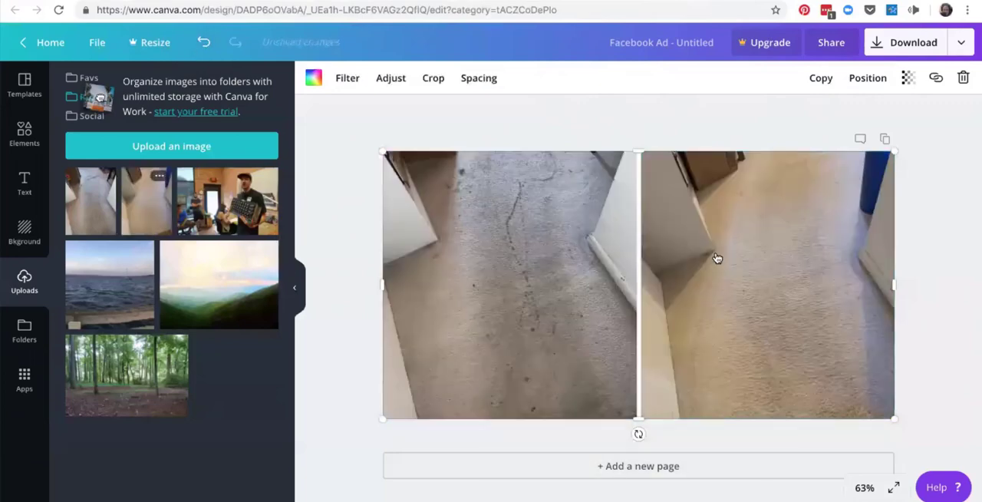
{"action": "double_click", "coordinate": [775, 322]}
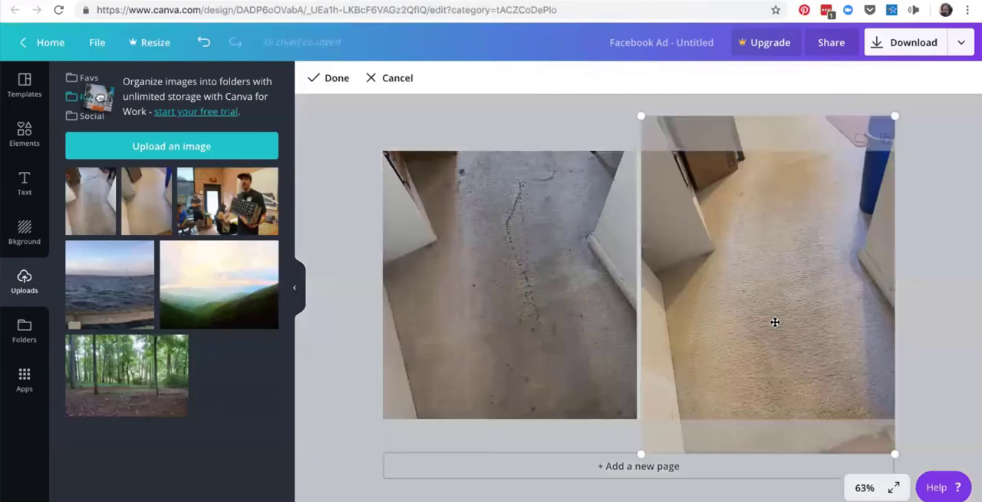
{"action": "mouse_move", "coordinate": [775, 322]}
{"action": "left_mouse_down"}
{"action": "mouse_move", "coordinate": [775, 297]}
{"action": "mouse_move", "coordinate": [775, 315]}
{"action": "left_mouse_up"}
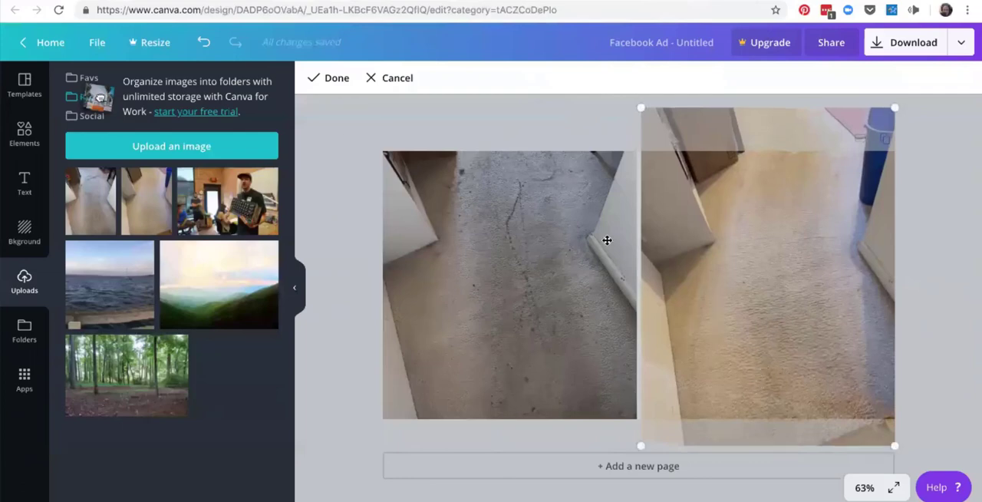
{"action": "left_click", "coordinate": [321, 78]}
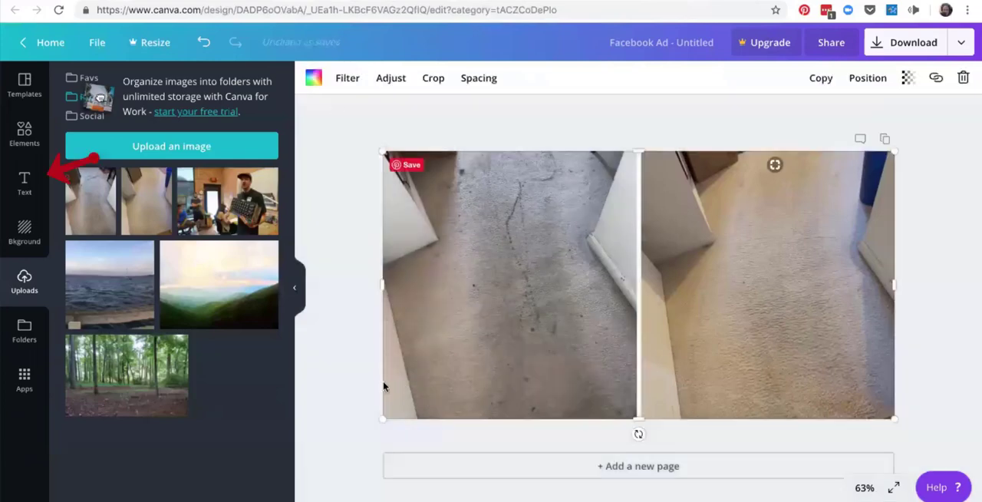
Look through the ready-made text styles and add a plain heading over the two photos.
{"action": "left_click", "coordinate": [24, 184]}
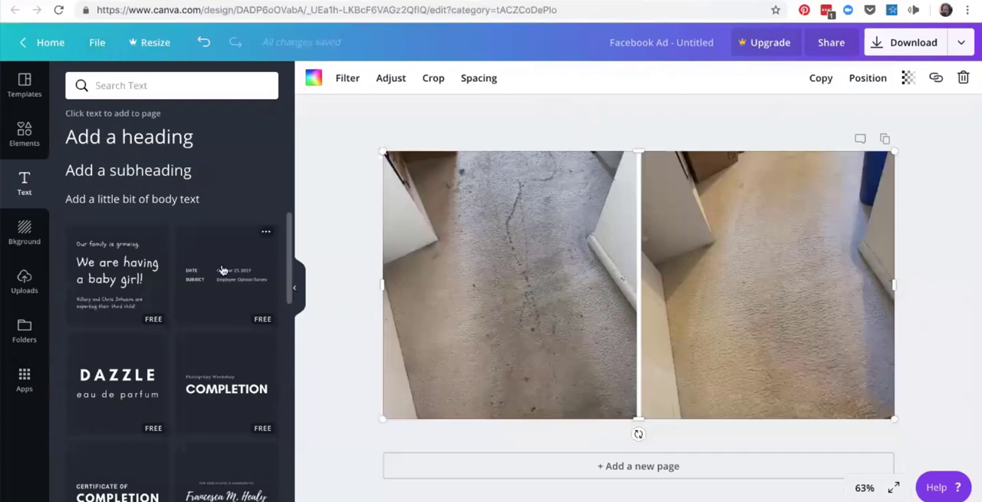
{"action": "scroll", "coordinate": [221, 270], "scroll_direction": "down", "scroll_amount": 2}
{"action": "scroll", "coordinate": [222, 270], "scroll_direction": "down", "scroll_amount": 3}
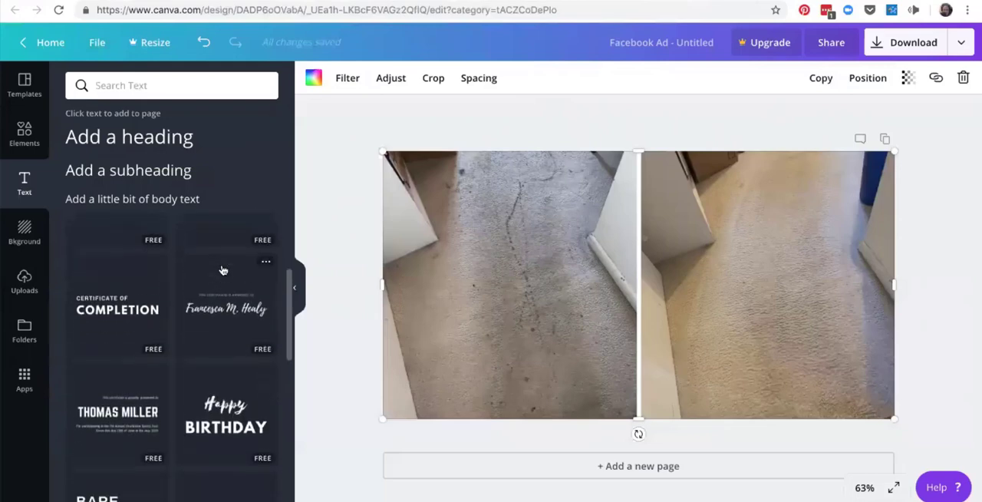
{"action": "scroll", "coordinate": [222, 270], "scroll_direction": "up", "scroll_amount": 5}
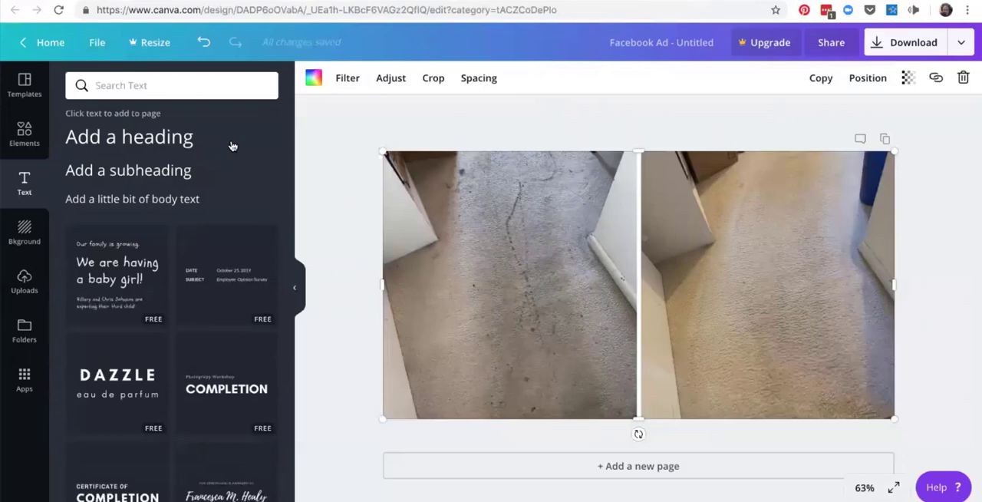
{"action": "left_click", "coordinate": [177, 146]}
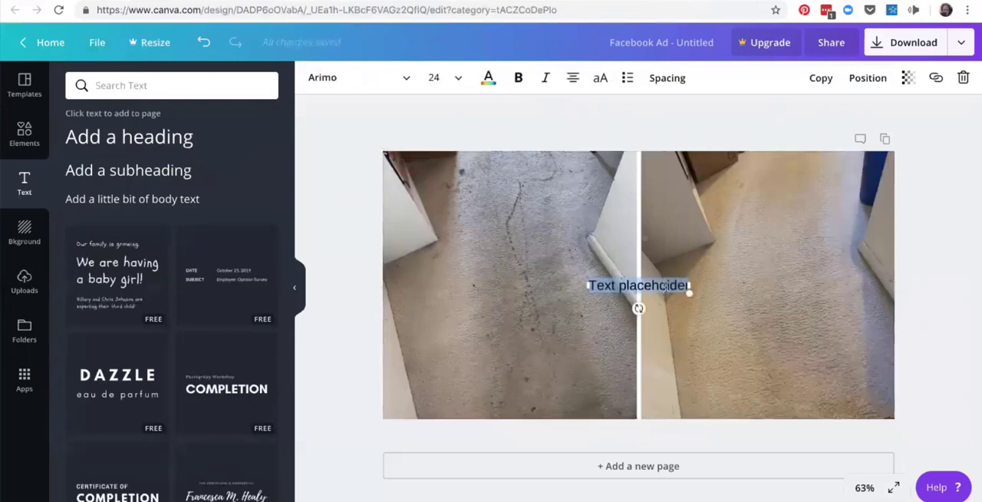
Enlarge the heading's placeholder text to size 40.5 and deselect it.
{"action": "left_click_drag", "start_coordinate": [666, 286], "coordinate": [655, 285]}
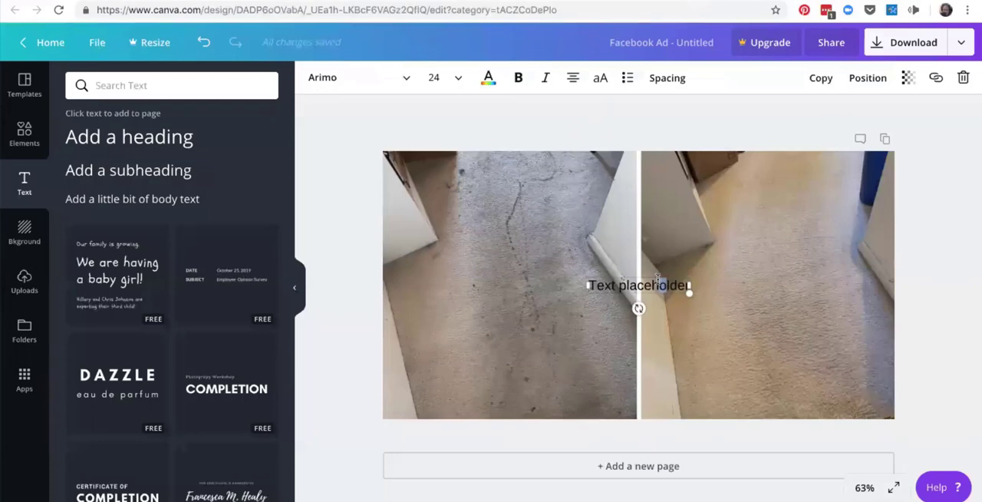
{"action": "left_click", "coordinate": [658, 279]}
{"action": "left_click_drag", "start_coordinate": [688, 291], "coordinate": [750, 329]}
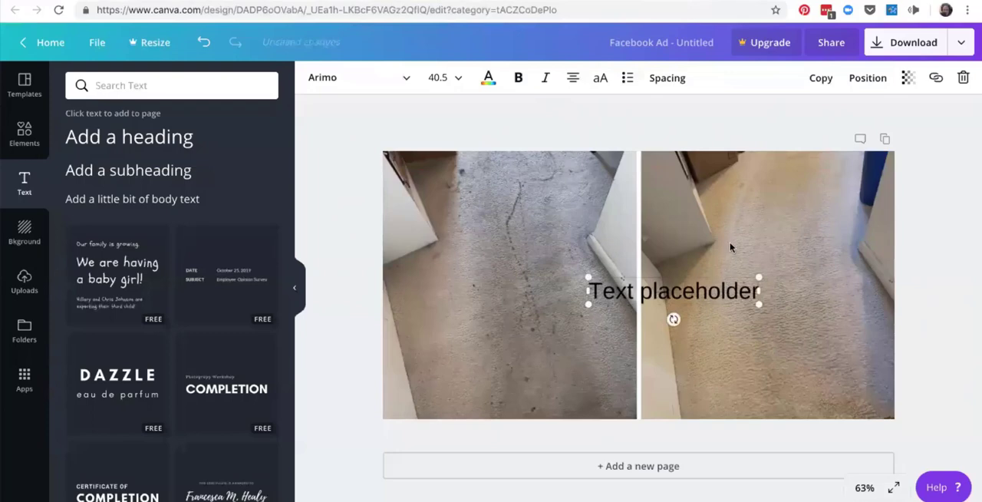
{"action": "left_click", "coordinate": [731, 247]}
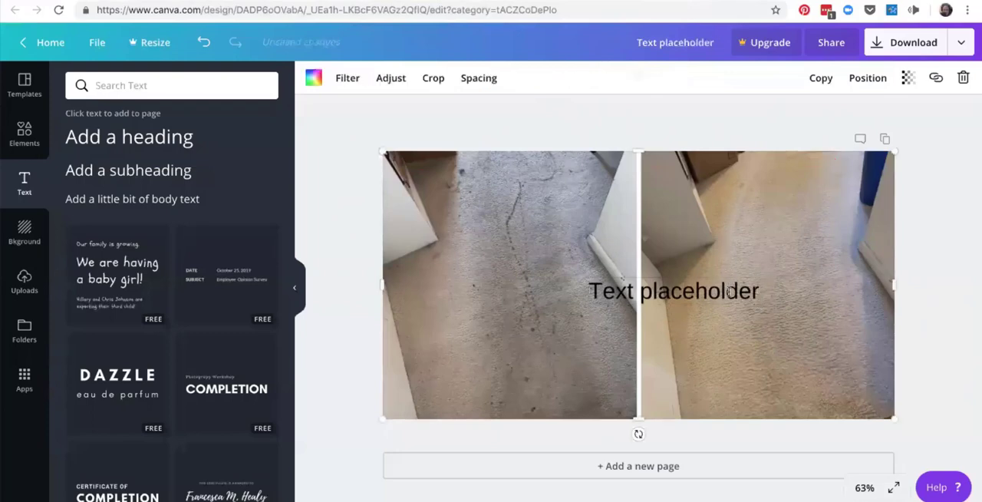
Move the placeholder heading to the upper part of the dirty-carpet photo and replace its text with "Before".
{"action": "left_click", "coordinate": [731, 291]}
{"action": "left_click_drag", "start_coordinate": [730, 291], "coordinate": [566, 167]}
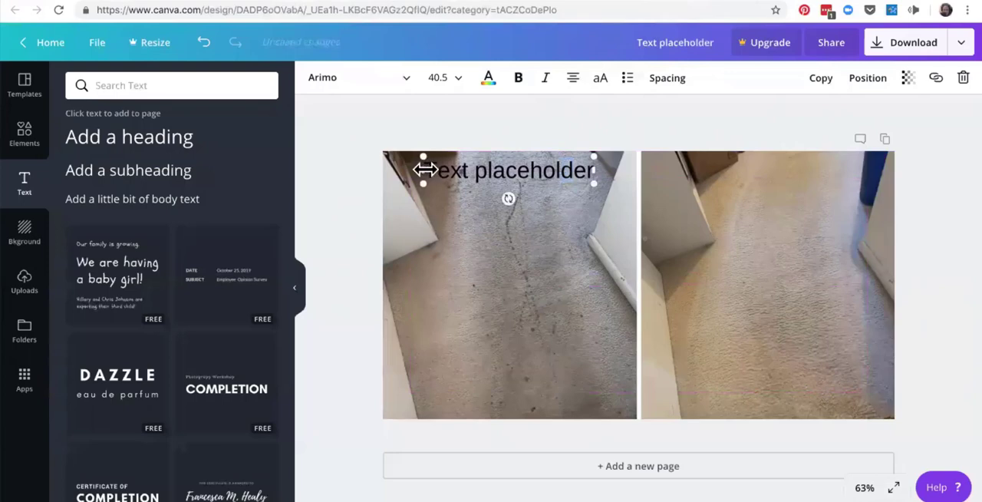
{"action": "left_click_drag", "start_coordinate": [430, 171], "coordinate": [610, 175]}
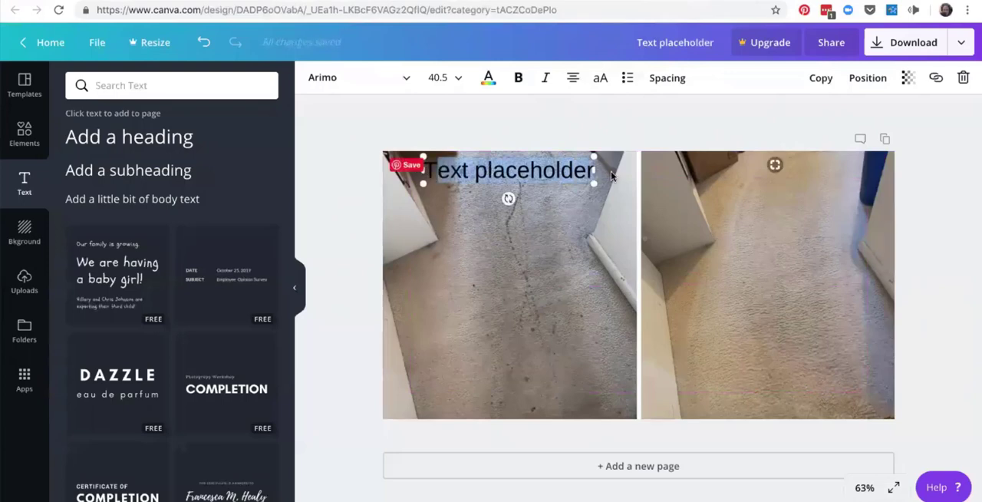
{"action": "key", "text": "BackSpace"}
{"action": "key", "text": "BackSpace"}
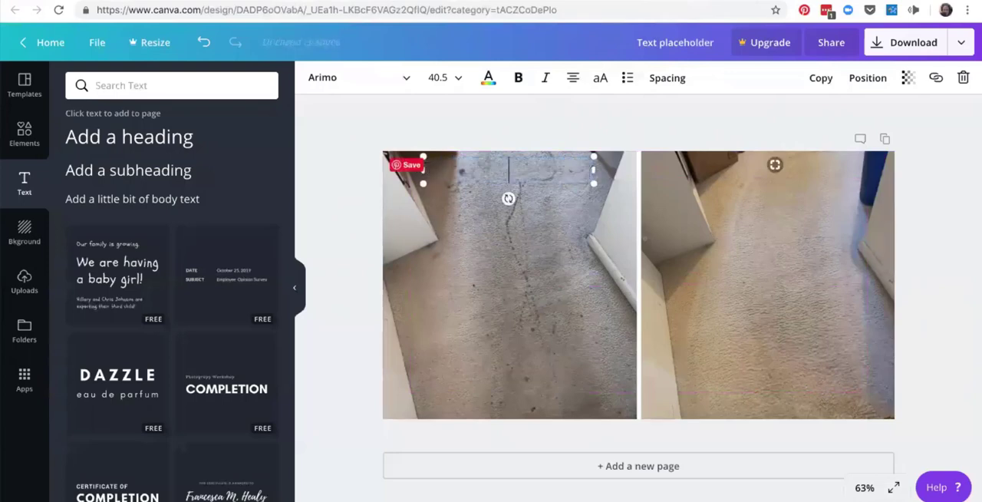
{"action": "type", "text": "Bef"}
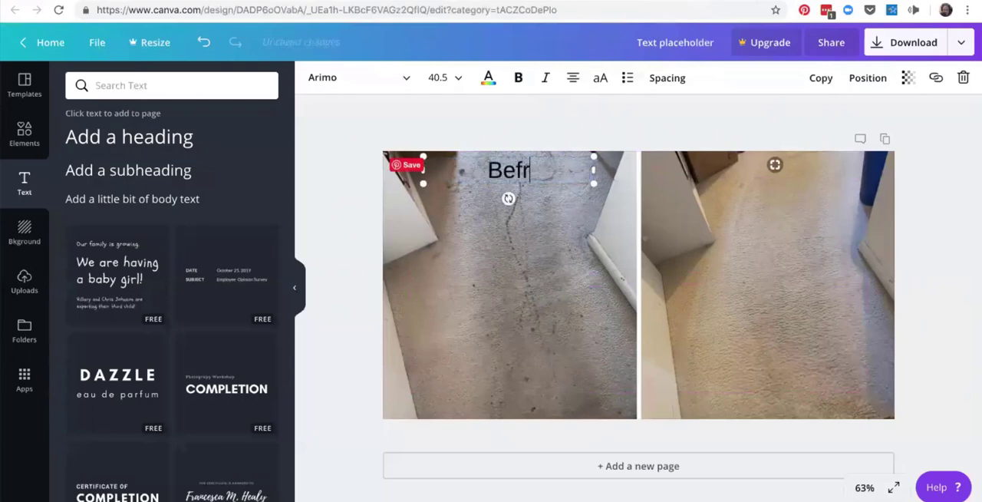
{"action": "type", "text": "ore"}
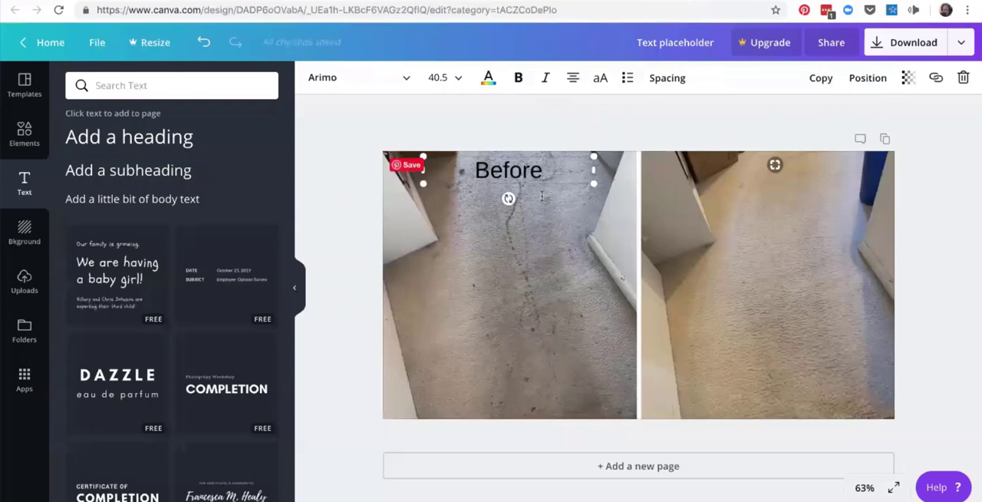
Nudge the "Before" label slightly down and left so it aligns with the page's upper margin guide.
{"action": "left_click", "coordinate": [547, 236]}
{"action": "left_click", "coordinate": [554, 162]}
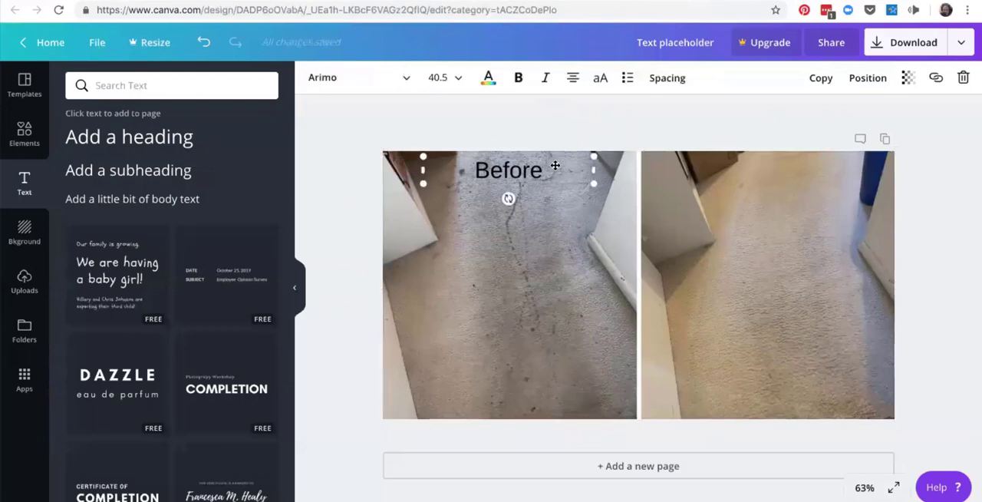
{"action": "left_click_drag", "start_coordinate": [553, 178], "coordinate": [550, 175]}
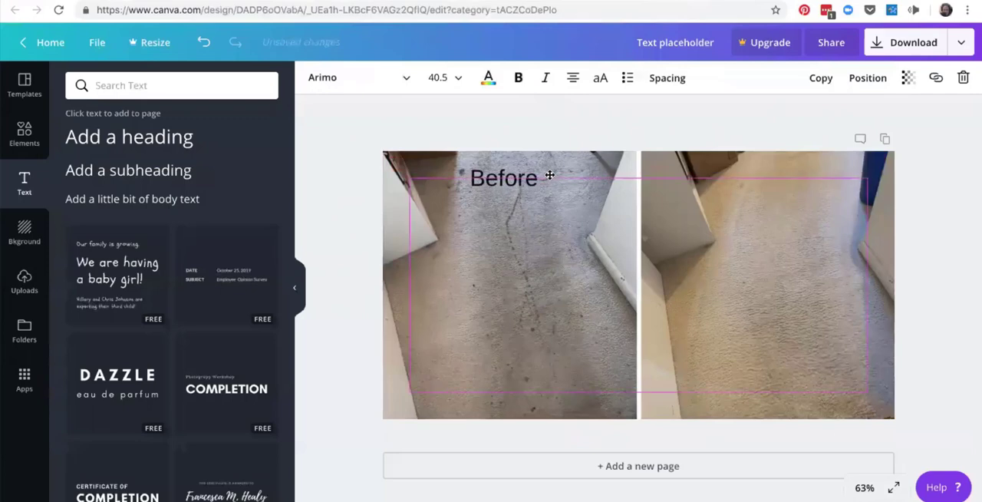
{"action": "left_click_drag", "start_coordinate": [550, 175], "coordinate": [550, 176]}
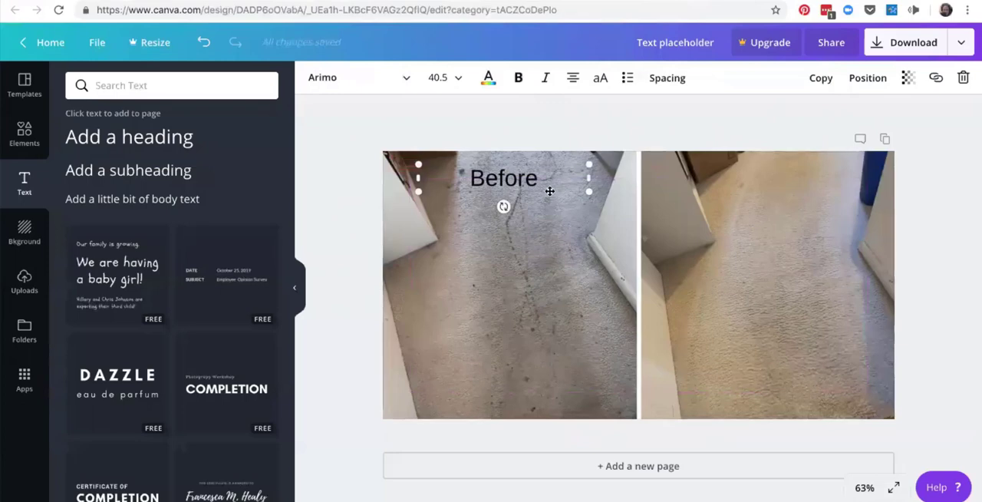
{"action": "left_click", "coordinate": [560, 257]}
{"action": "double_click", "coordinate": [545, 175]}
{"action": "double_click", "coordinate": [553, 192]}
{"action": "left_click", "coordinate": [557, 239]}
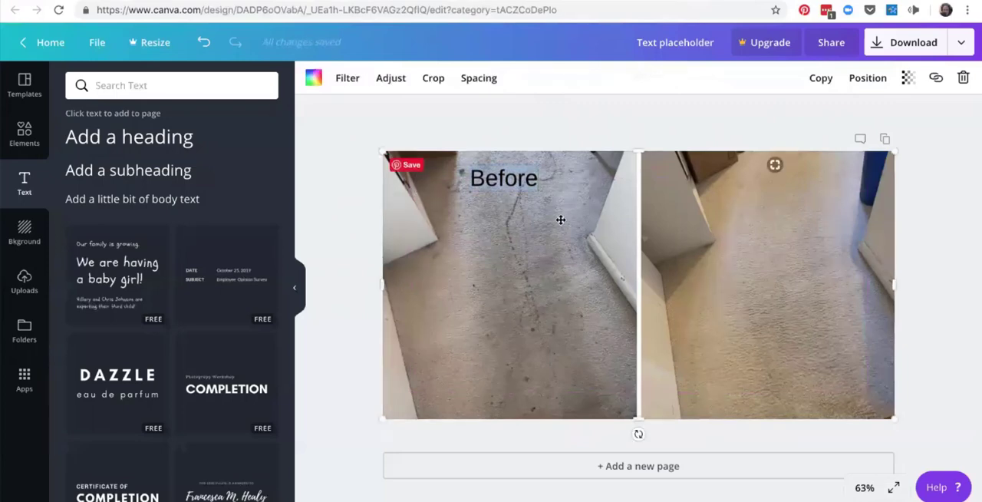
{"action": "left_click", "coordinate": [554, 168]}
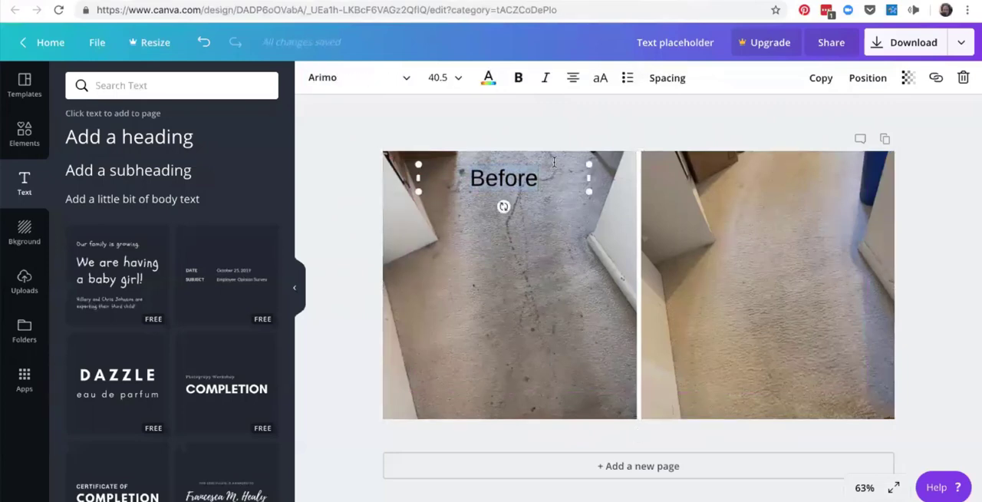
{"action": "mouse_move", "coordinate": [554, 162]}
{"action": "left_mouse_down"}
{"action": "mouse_move", "coordinate": [554, 176]}
{"action": "mouse_move", "coordinate": [555, 165]}
{"action": "left_mouse_up"}
{"action": "left_click", "coordinate": [546, 179]}
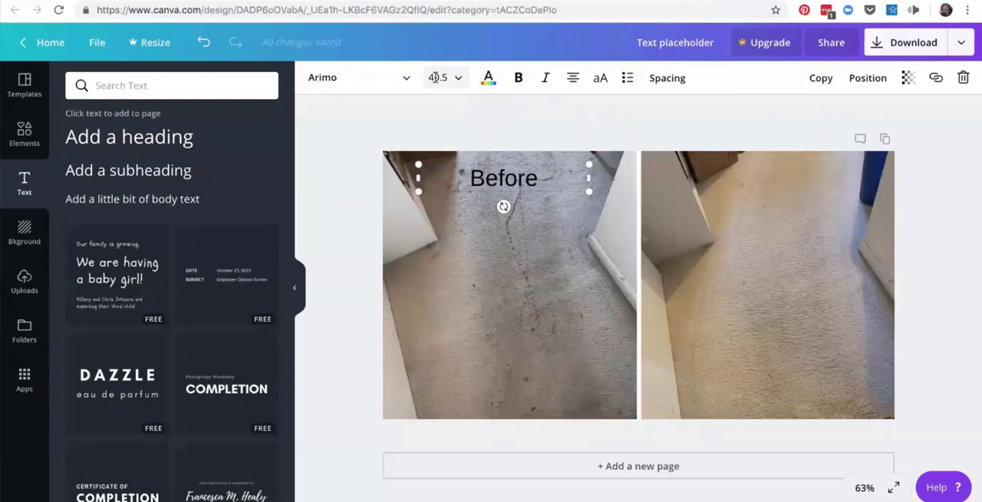
Look through the font, size, colour and spacing options available for the "Before" label.
{"action": "left_click", "coordinate": [408, 80]}
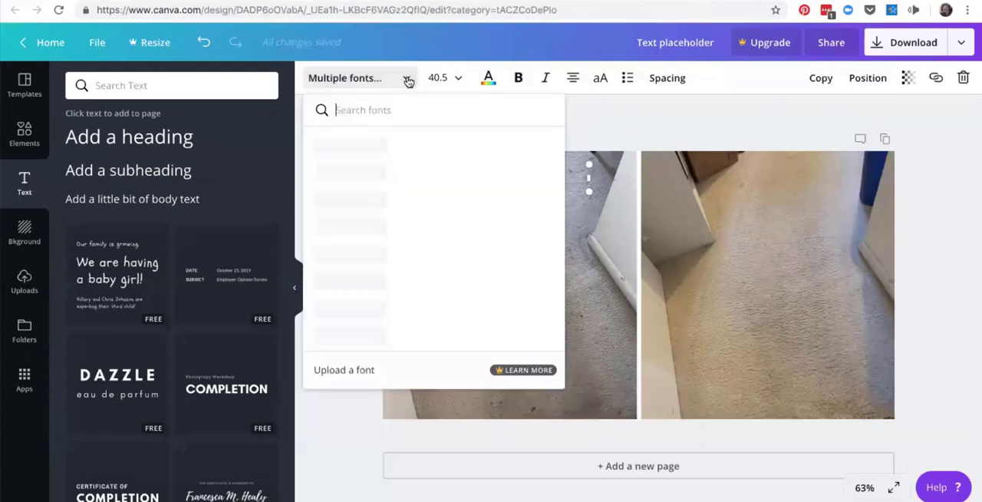
{"action": "left_click", "coordinate": [460, 79]}
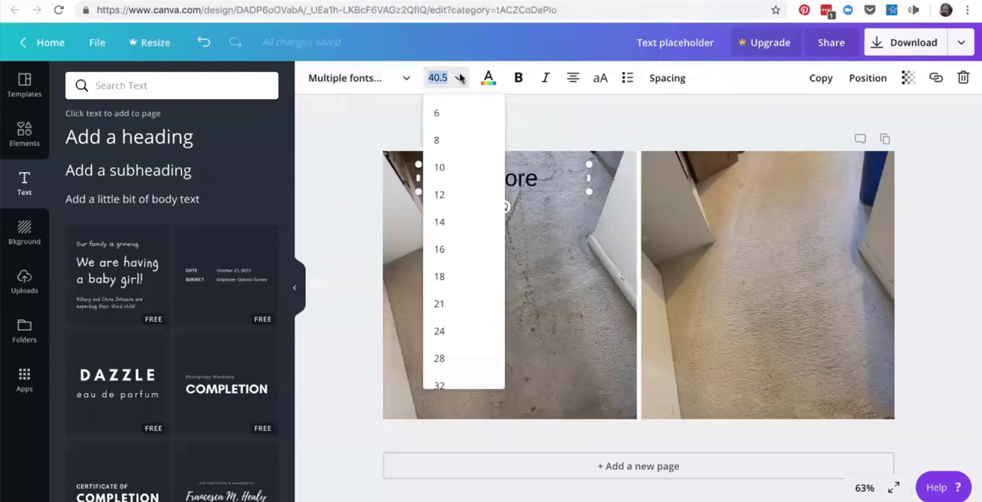
{"action": "left_click", "coordinate": [494, 81]}
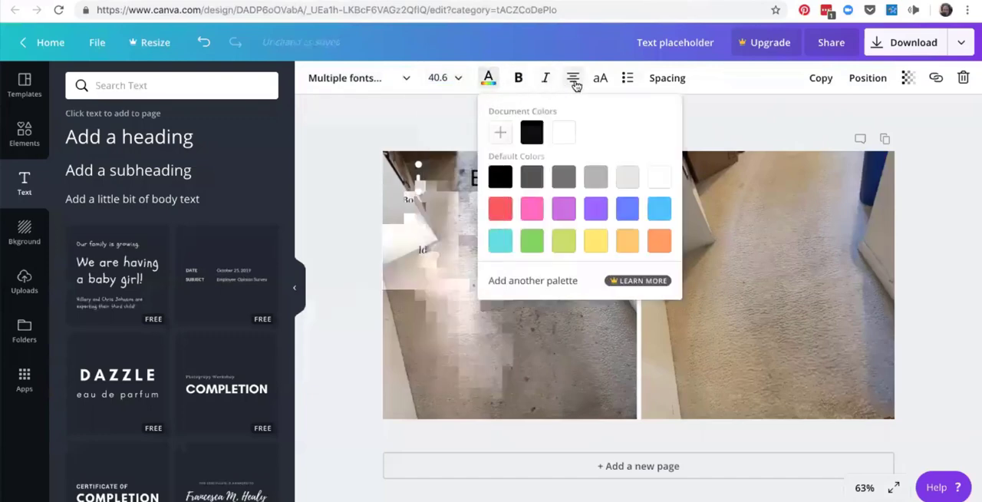
{"action": "left_click", "coordinate": [665, 80]}
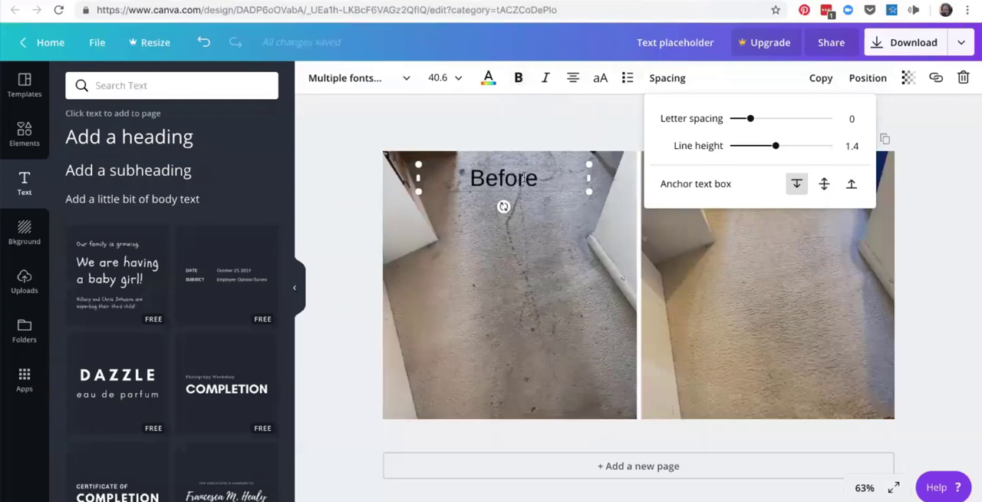
Try bold on the "Before" label, check the custom colour picker, and colour the text white (#ffffff).
{"action": "left_click_drag", "start_coordinate": [534, 179], "coordinate": [450, 178]}
{"action": "left_click", "coordinate": [518, 78]}
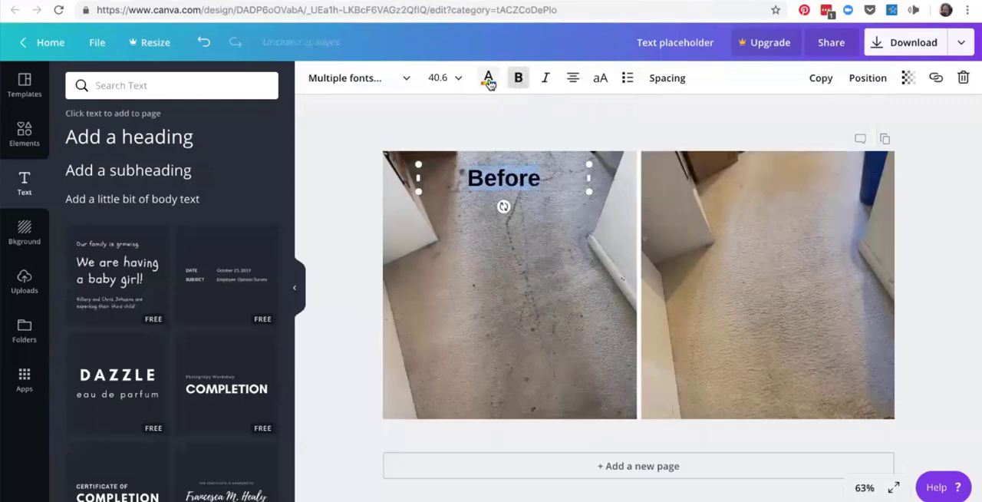
{"action": "left_click", "coordinate": [489, 81]}
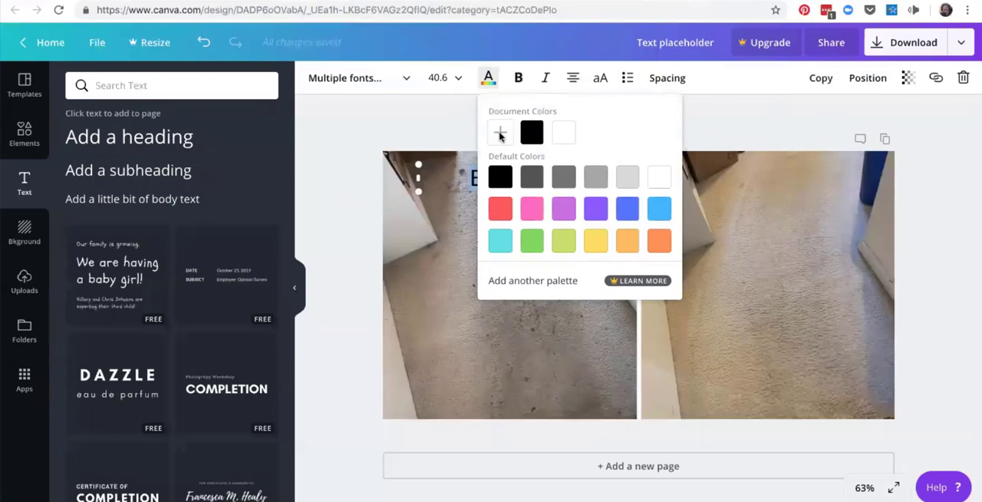
{"action": "left_click", "coordinate": [501, 135]}
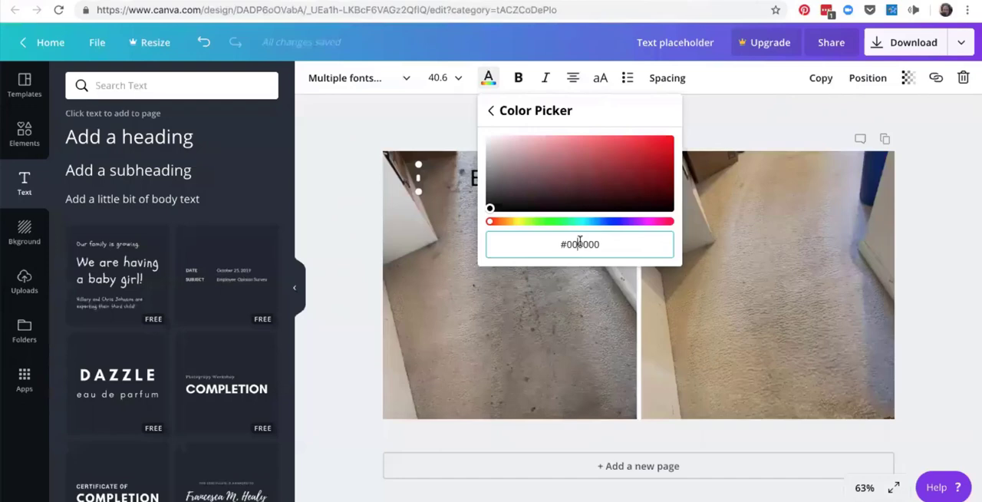
{"action": "left_click", "coordinate": [492, 112]}
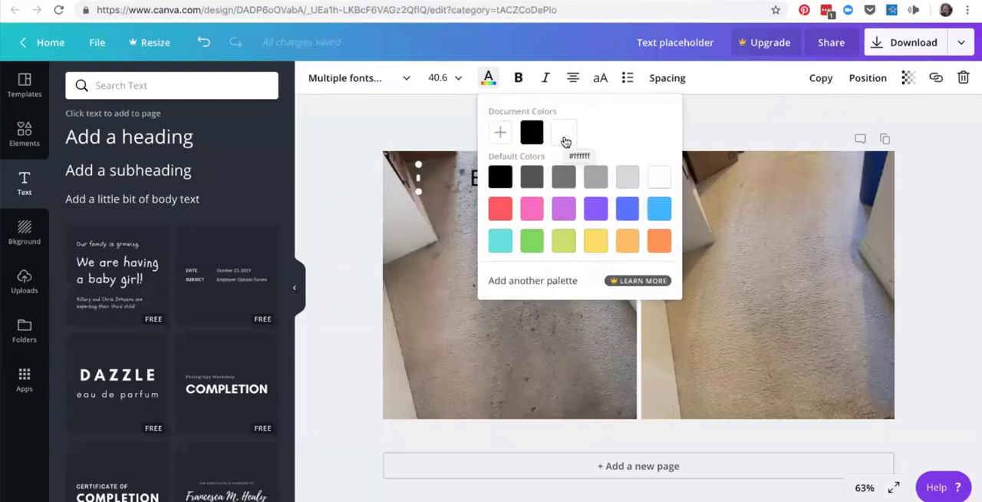
{"action": "left_click", "coordinate": [566, 142]}
{"action": "left_click", "coordinate": [489, 79]}
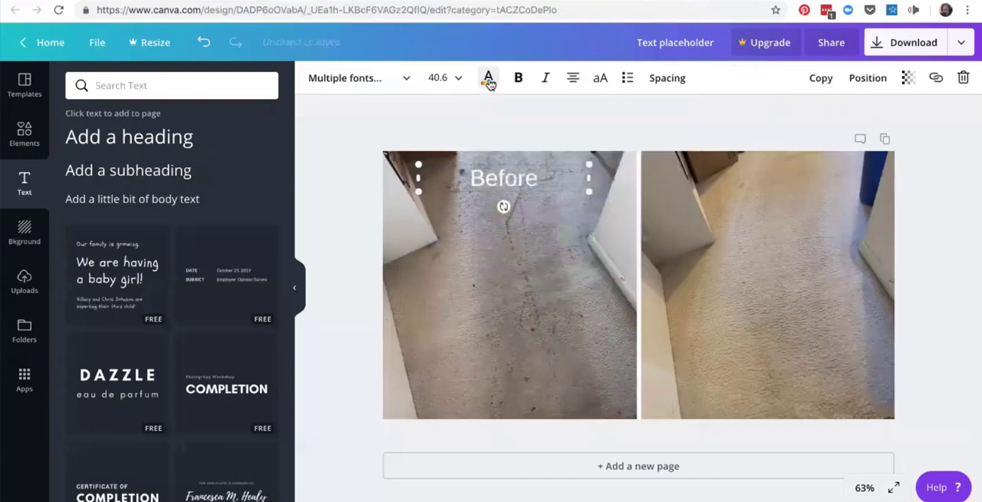
{"action": "left_click", "coordinate": [532, 307]}
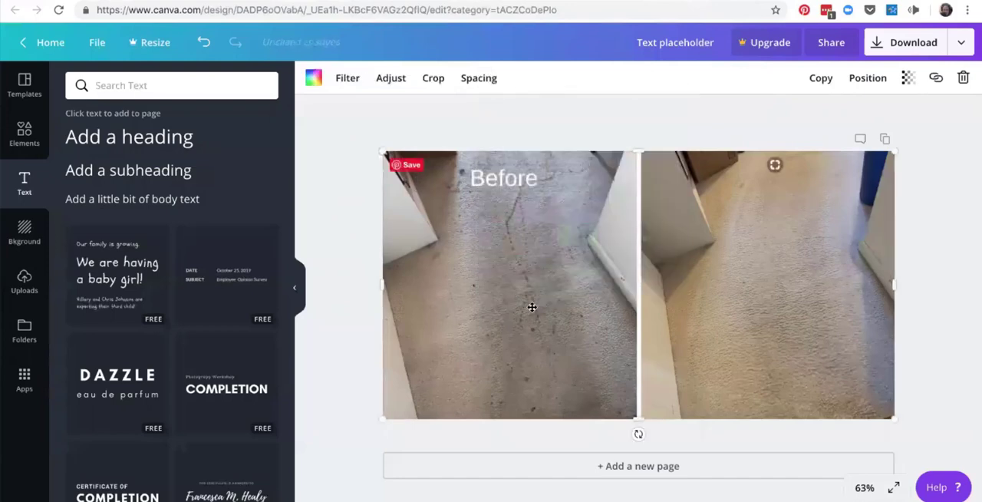
Make the white "Before" label bold and deselect it.
{"action": "double_click", "coordinate": [525, 182]}
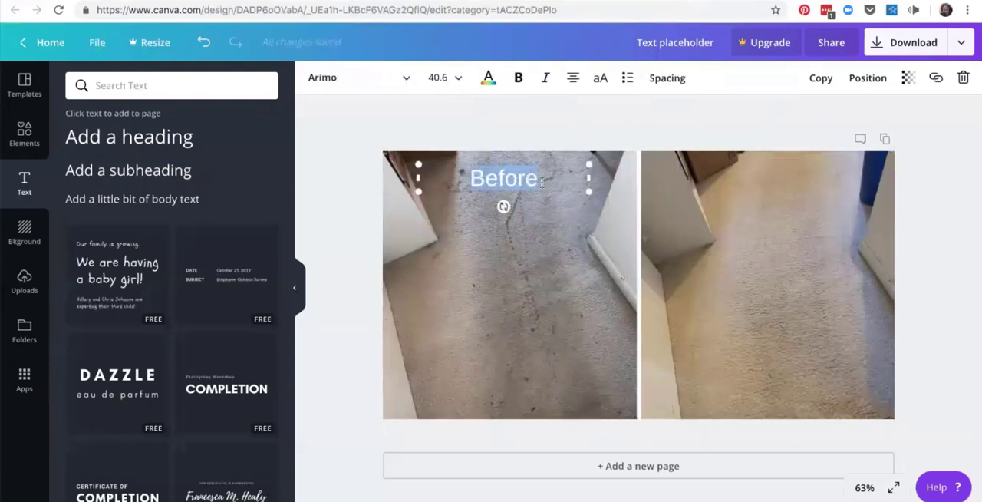
{"action": "left_click", "coordinate": [521, 78]}
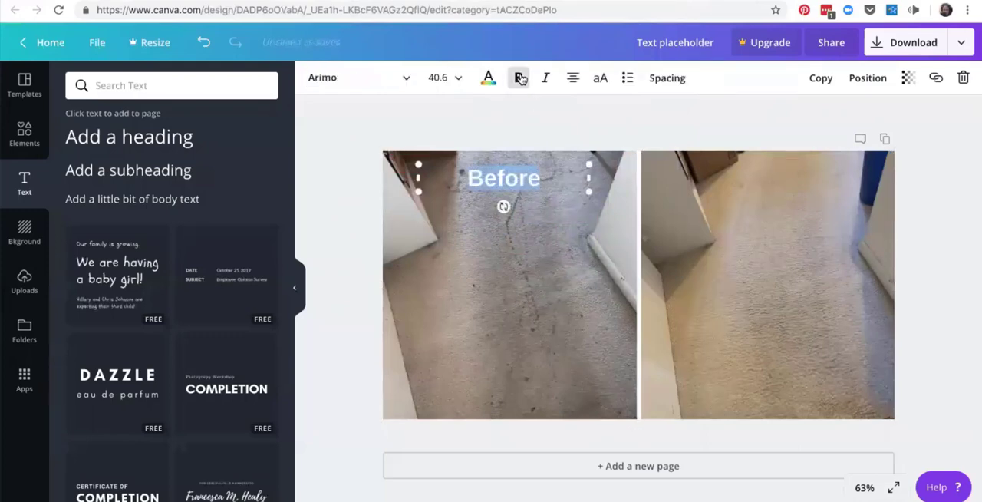
{"action": "left_click", "coordinate": [493, 296]}
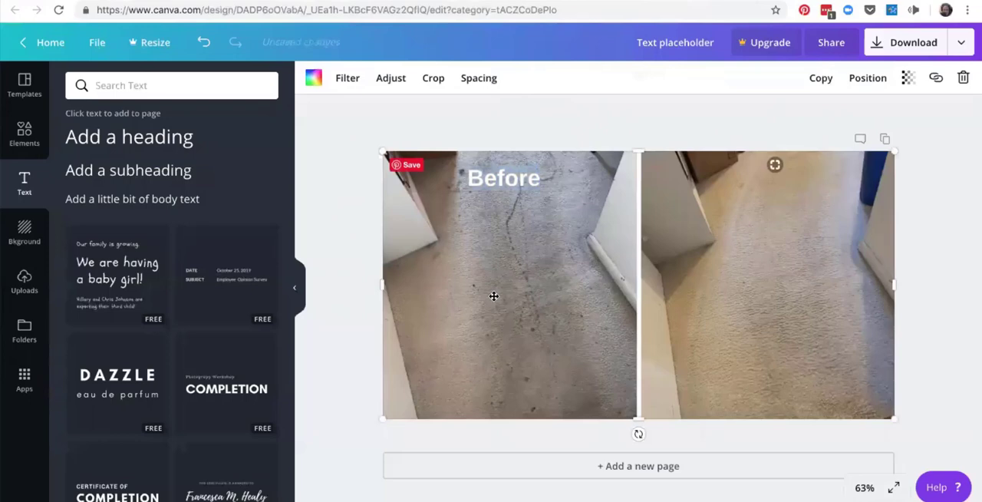
Duplicate the "Before" label, align the copy at the same height over the clean-carpet photo, and change its text to "After".
{"action": "left_click", "coordinate": [522, 178]}
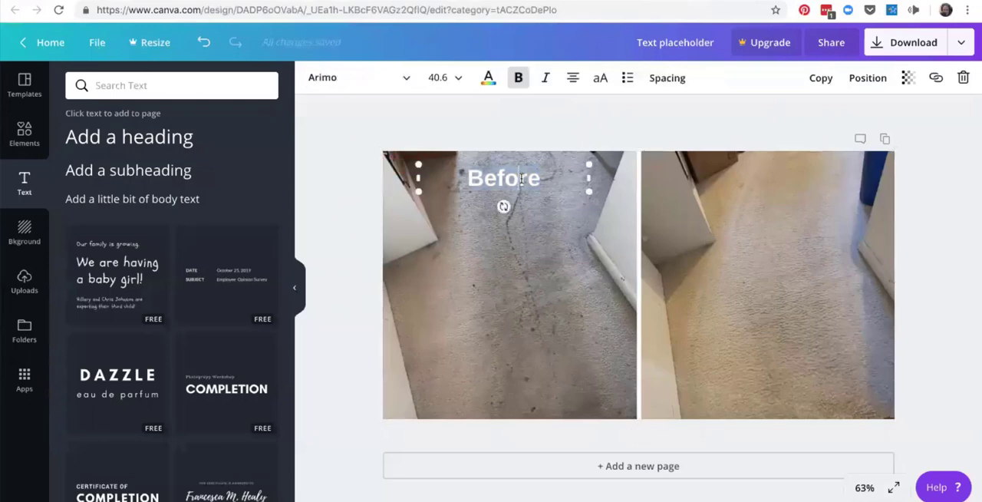
{"action": "left_click_drag", "start_coordinate": [551, 183], "coordinate": [459, 175]}
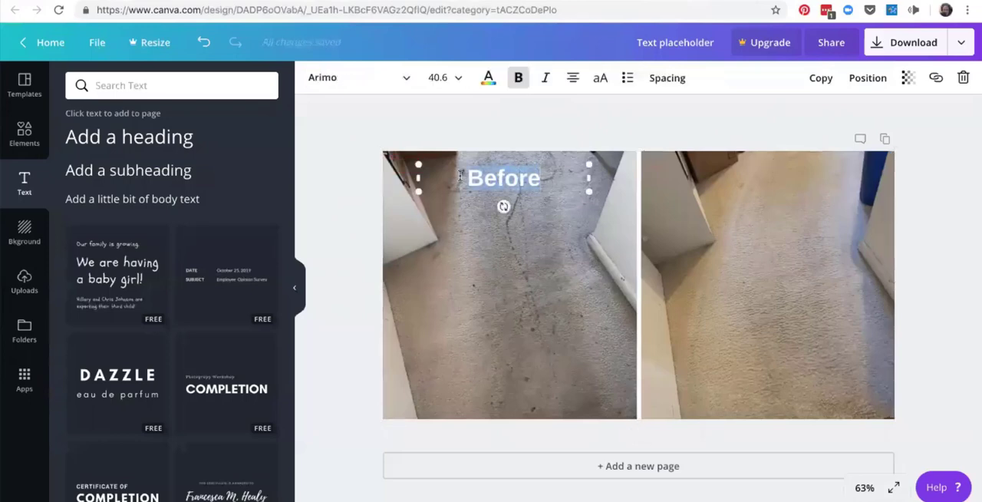
{"action": "left_click", "coordinate": [820, 78]}
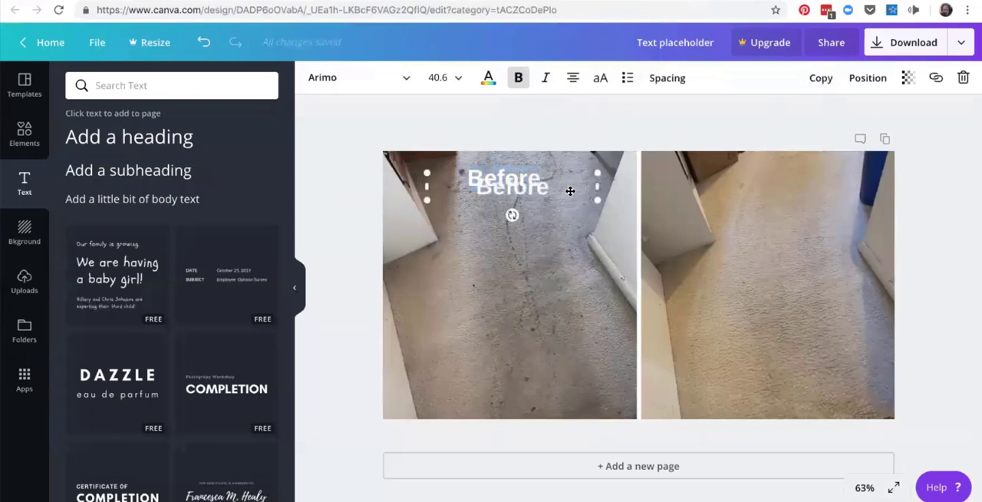
{"action": "left_click_drag", "start_coordinate": [571, 191], "coordinate": [806, 187]}
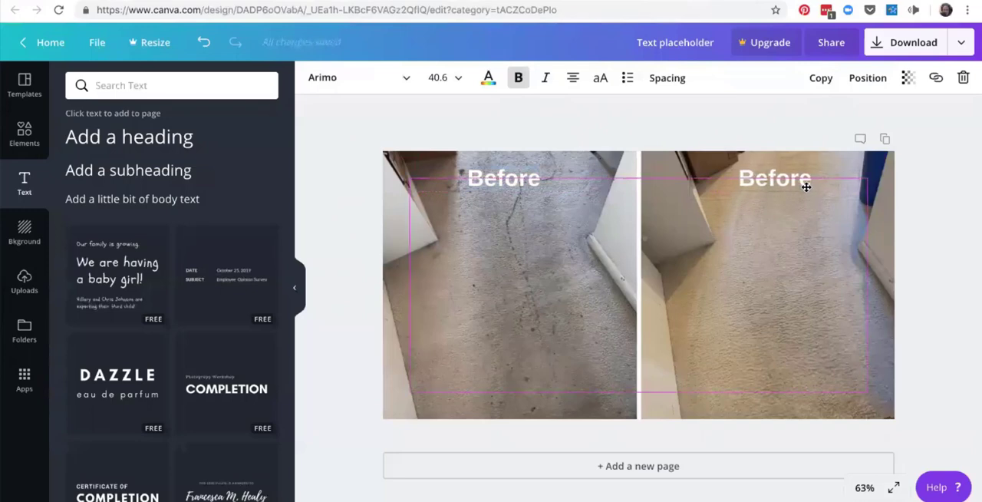
{"action": "left_click_drag", "start_coordinate": [807, 186], "coordinate": [740, 178]}
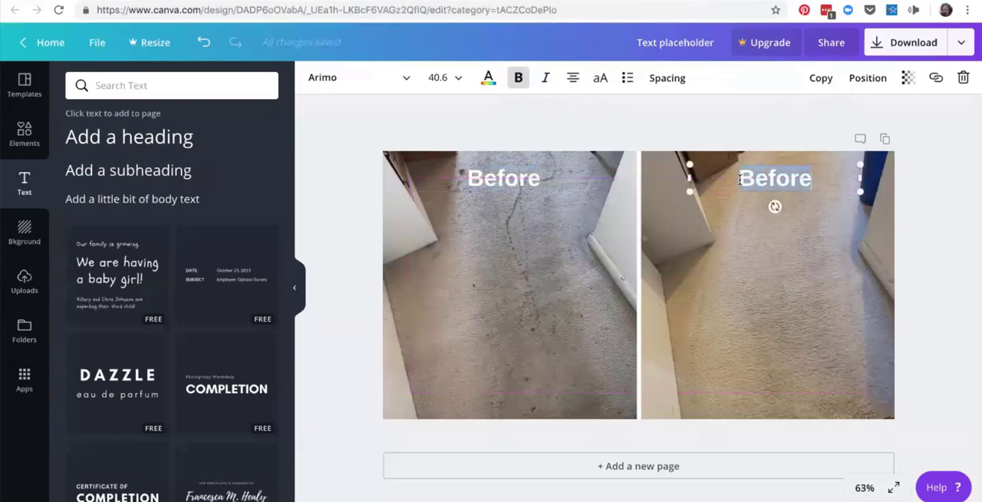
{"action": "type", "text": "After"}
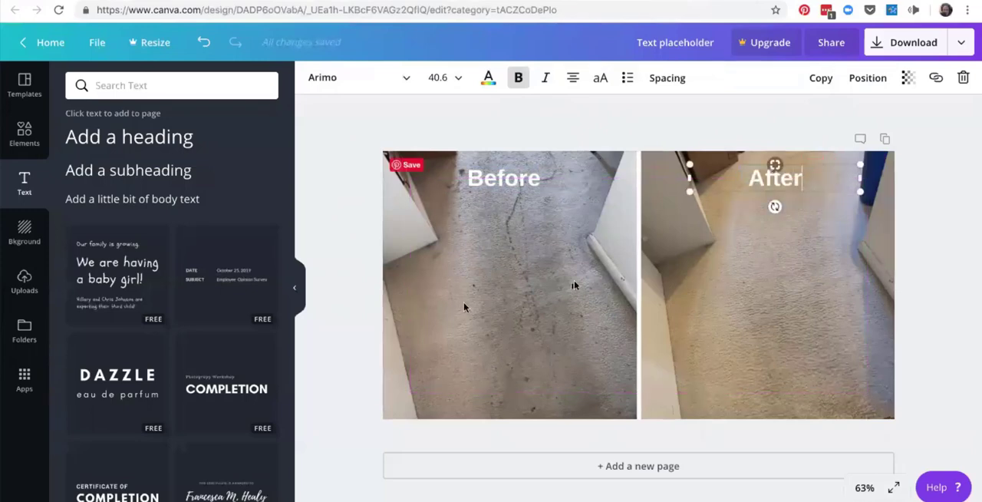
{"action": "left_click", "coordinate": [465, 303]}
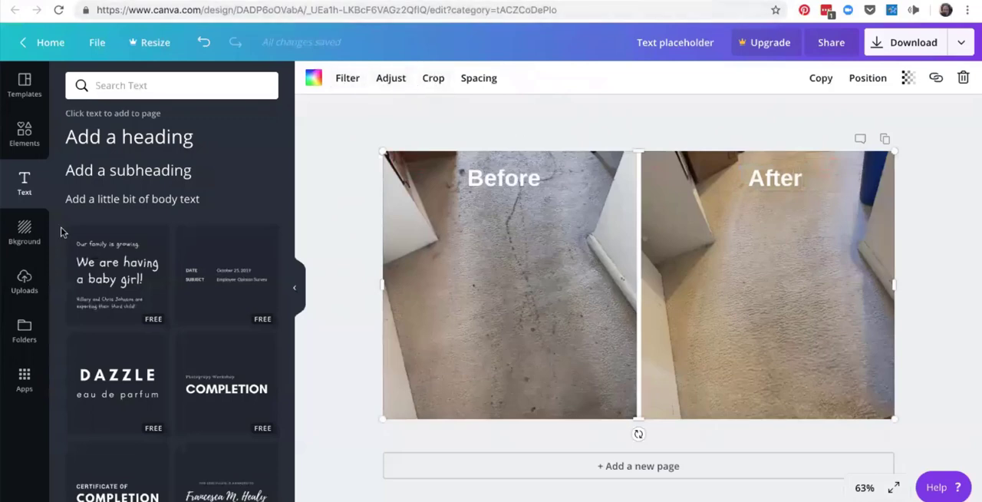
Add a subheading reading "Liberty Cleaning LLC" and enlarge it to size 39.8.
{"action": "left_click", "coordinate": [121, 170]}
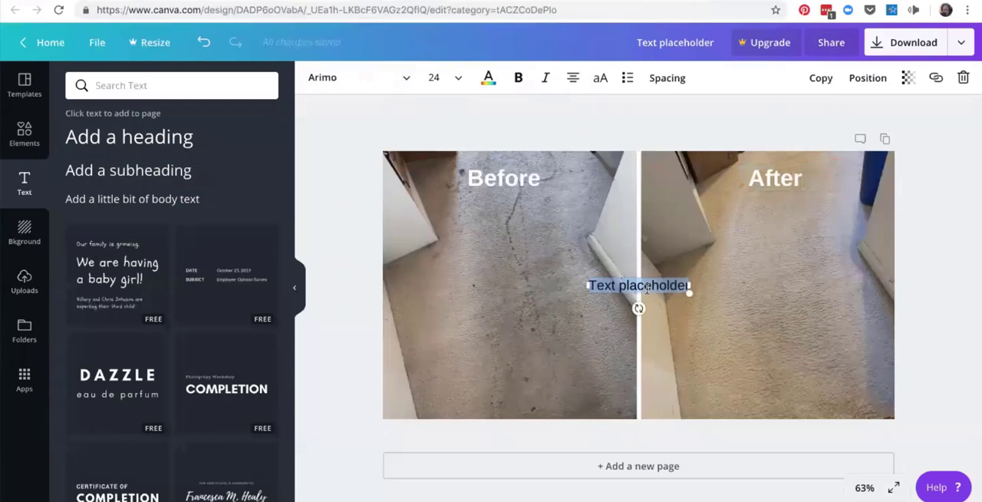
{"action": "type", "text": "Liber"}
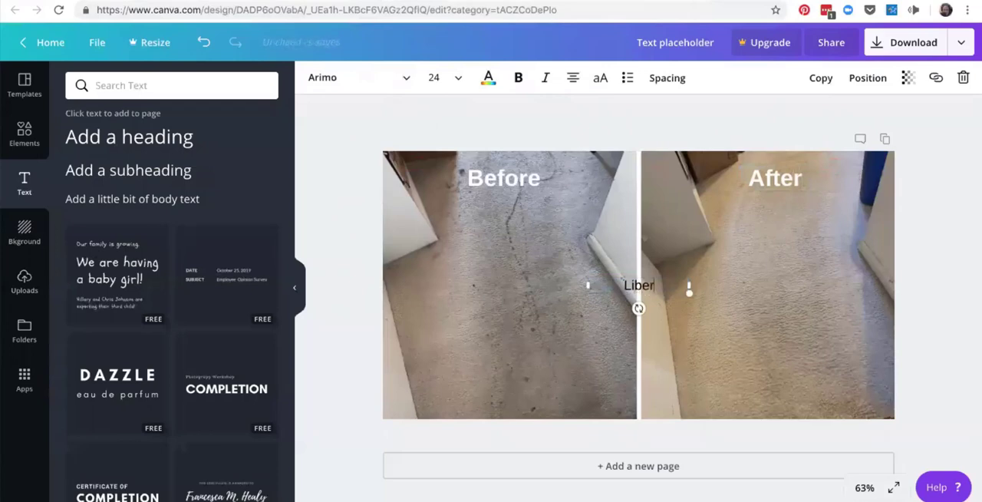
{"action": "type", "text": "tiy C"}
{"action": "key", "text": "BackSpace"}
{"action": "key", "text": "BackSpace"}
{"action": "key", "text": "BackSpace"}
{"action": "key", "text": "BackSpace"}
{"action": "key", "text": "BackSpace"}
{"action": "key", "text": "BackSpace"}
{"action": "type", "text": "rty Cle"}
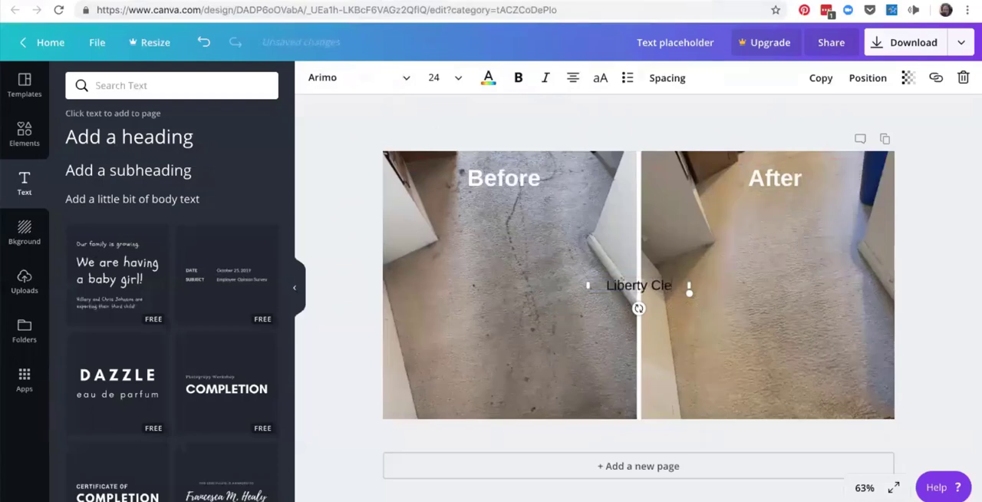
{"action": "type", "text": "aning LL"}
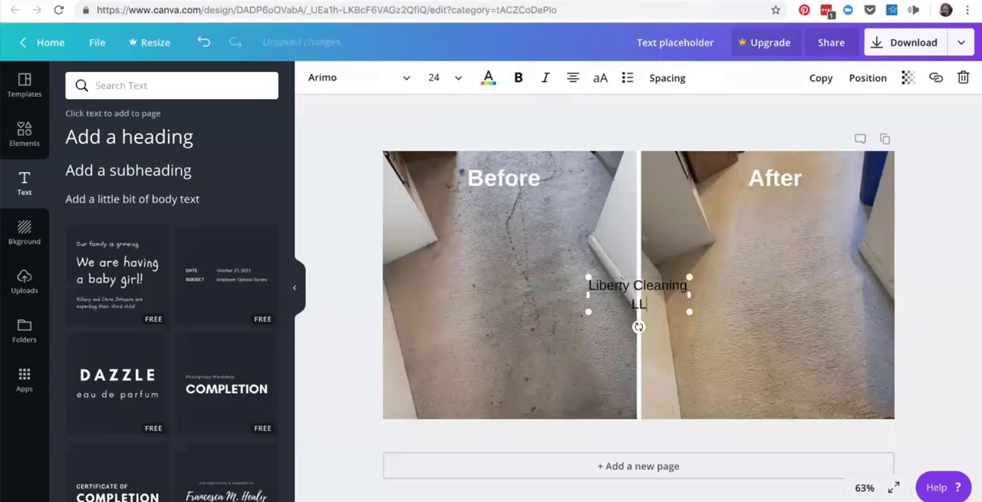
{"action": "type", "text": "C"}
{"action": "left_click_drag", "start_coordinate": [689, 311], "coordinate": [821, 301]}
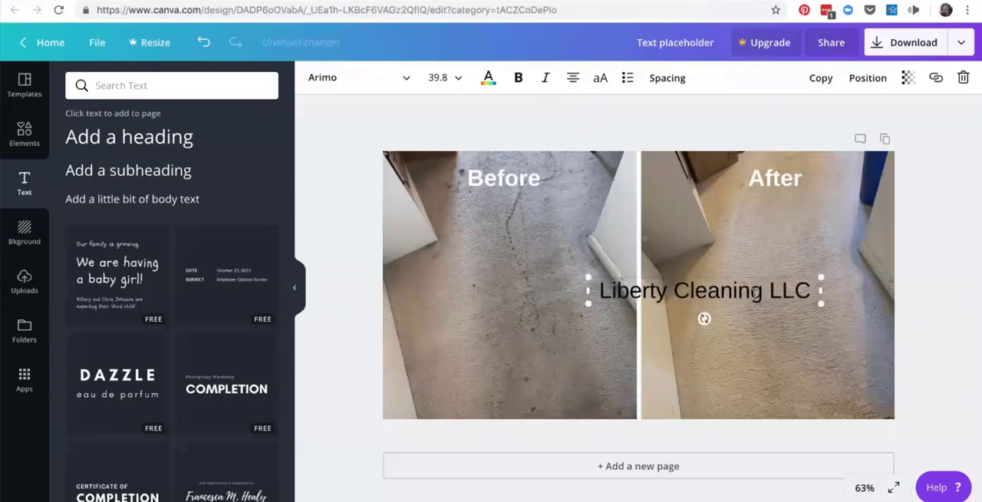
Move the "Liberty Cleaning LLC" text down near the bottom edge of the image, spanning both carpet photos.
{"action": "left_click", "coordinate": [780, 331]}
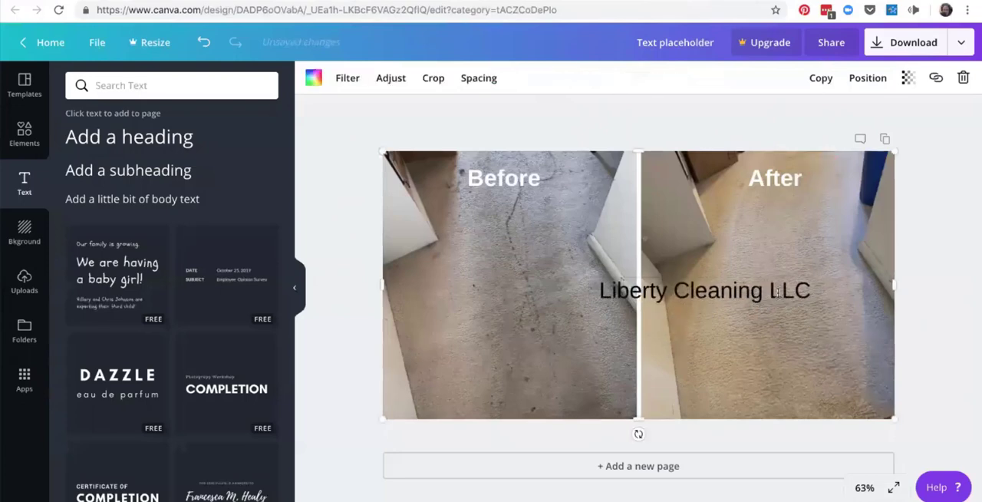
{"action": "mouse_move", "coordinate": [779, 312]}
{"action": "left_mouse_down"}
{"action": "mouse_move", "coordinate": [719, 334]}
{"action": "mouse_move", "coordinate": [774, 312]}
{"action": "left_mouse_up"}
{"action": "left_click", "coordinate": [762, 291]}
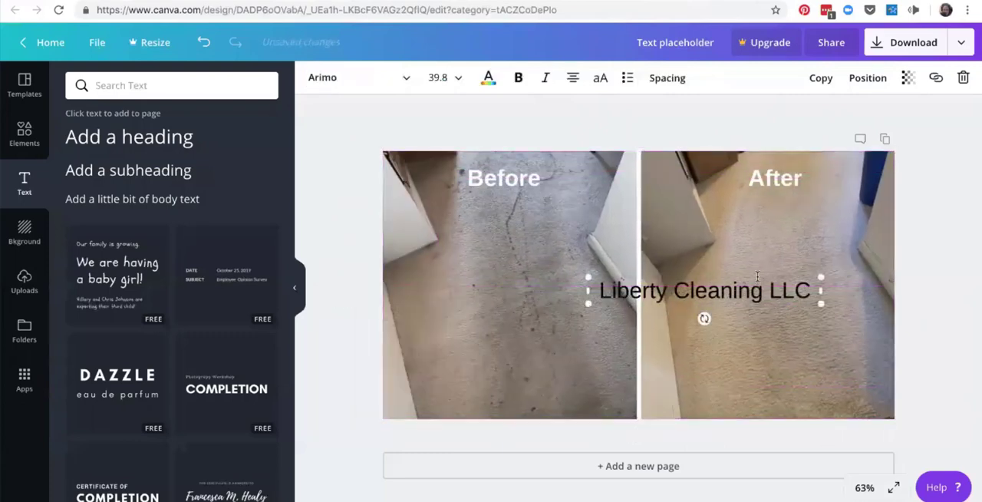
{"action": "left_click_drag", "start_coordinate": [758, 278], "coordinate": [713, 359]}
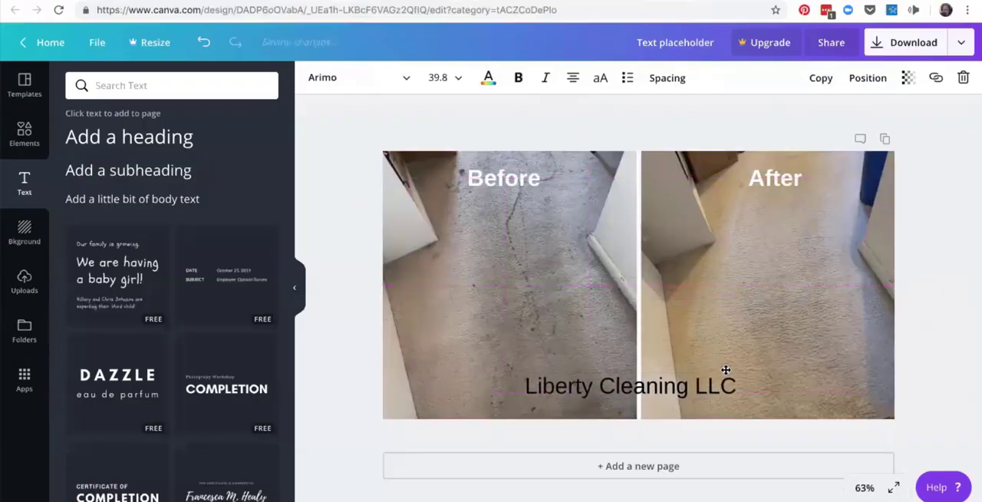
{"action": "left_click_drag", "start_coordinate": [726, 370], "coordinate": [725, 376]}
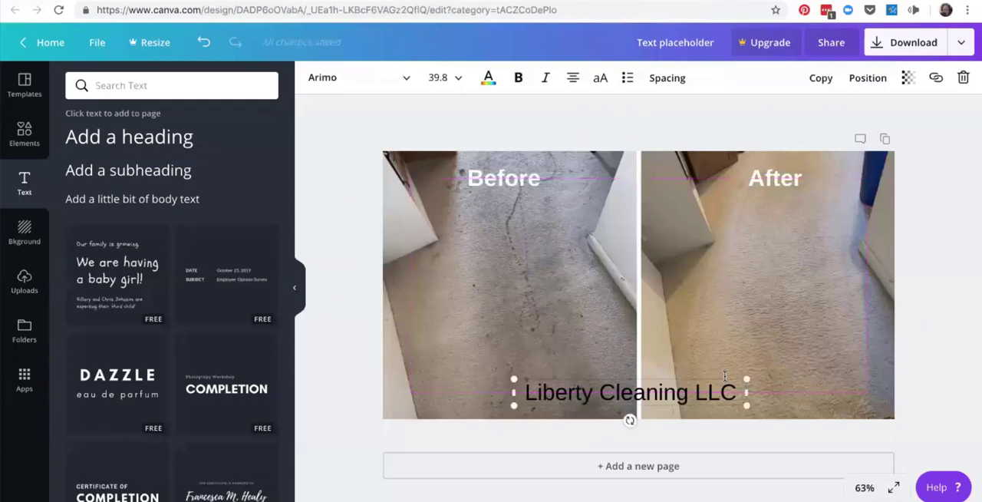
Colour the whole "Liberty Cleaning LLC" text blue from the default colours and make it bold.
{"action": "double_click", "coordinate": [724, 376]}
{"action": "left_click", "coordinate": [738, 395]}
{"action": "left_click_drag", "start_coordinate": [738, 395], "coordinate": [520, 393]}
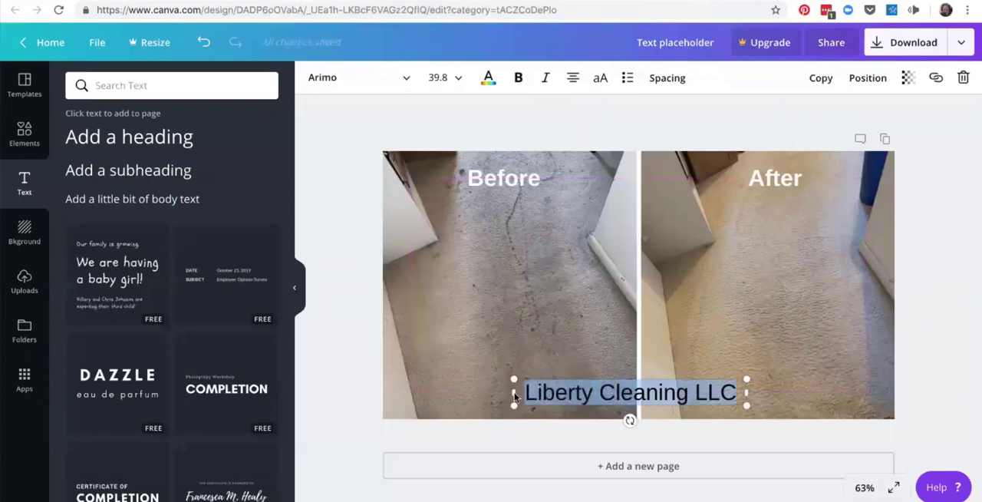
{"action": "left_click", "coordinate": [489, 80]}
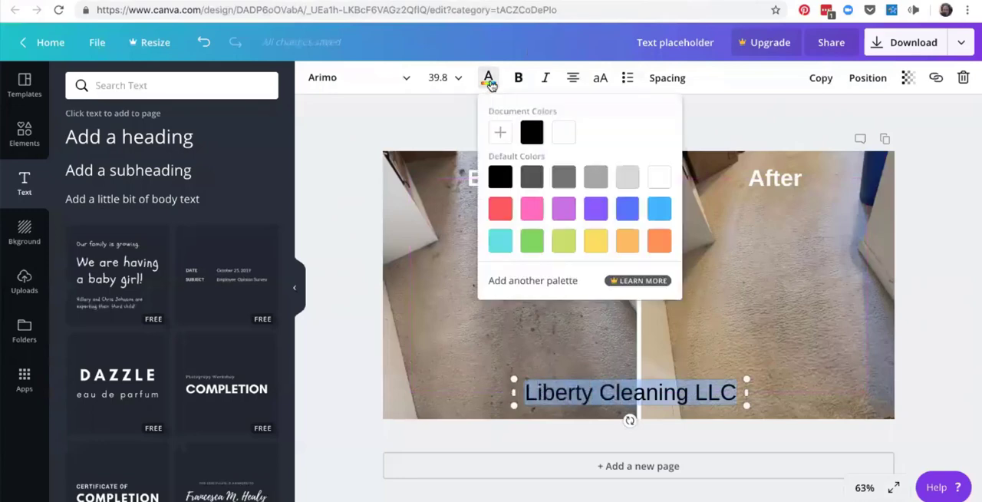
{"action": "left_click", "coordinate": [628, 213]}
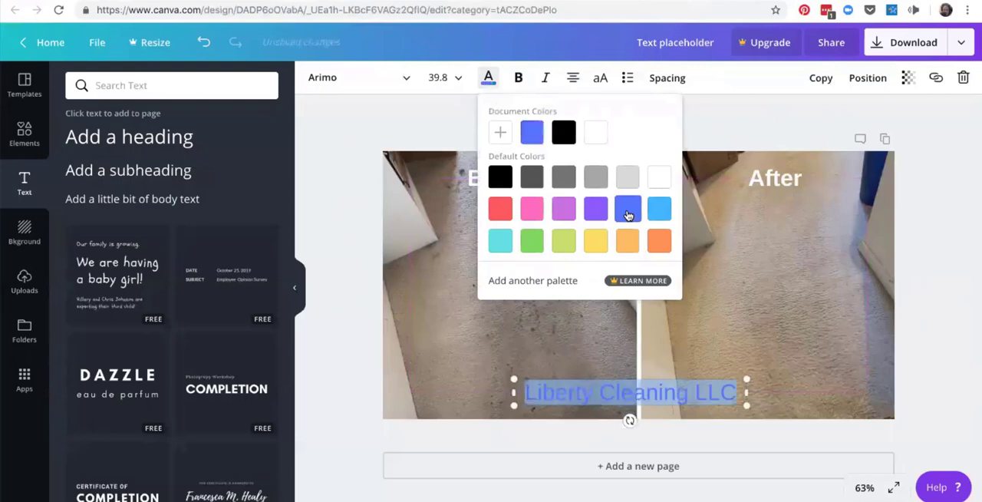
{"action": "left_click", "coordinate": [520, 80]}
{"action": "left_click", "coordinate": [706, 276]}
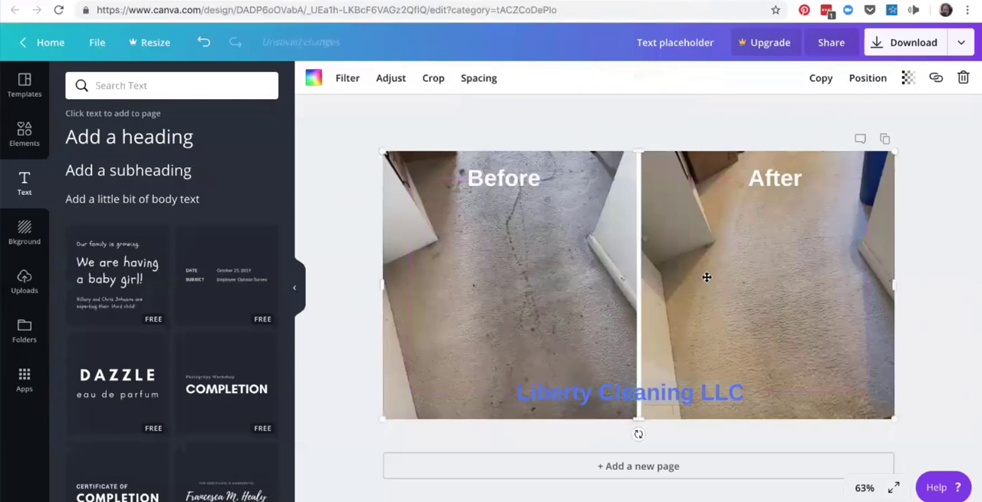
Change the colour of the entire "Liberty Cleaning LLC" text to black and deselect it.
{"action": "double_click", "coordinate": [676, 399]}
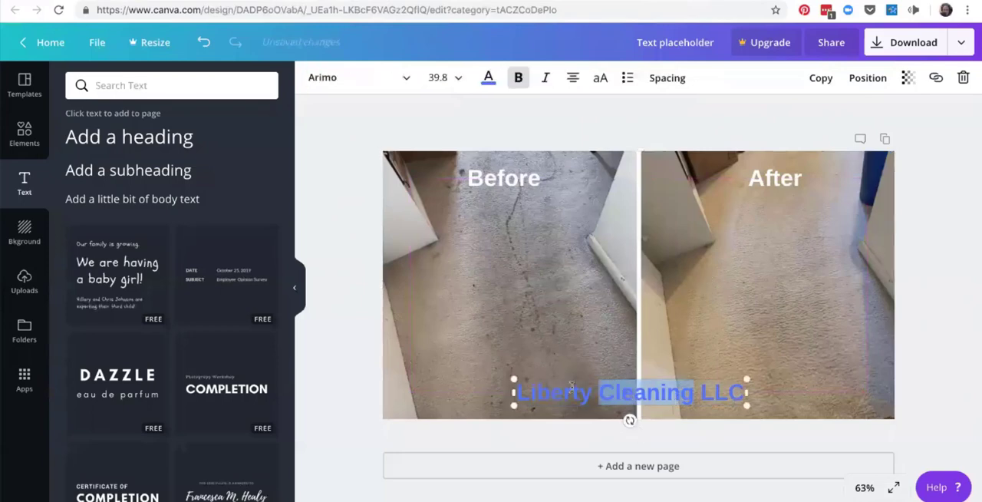
{"action": "left_click", "coordinate": [520, 395]}
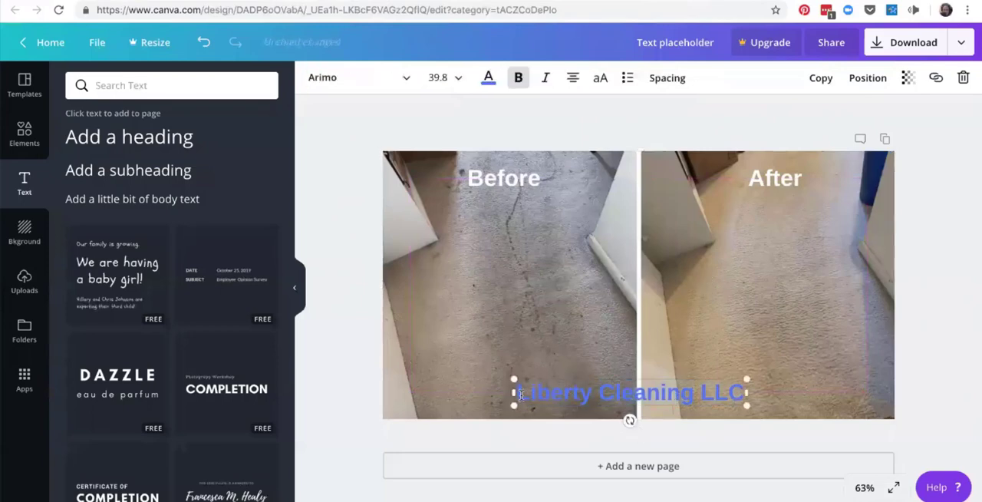
{"action": "left_click_drag", "start_coordinate": [520, 395], "coordinate": [749, 401]}
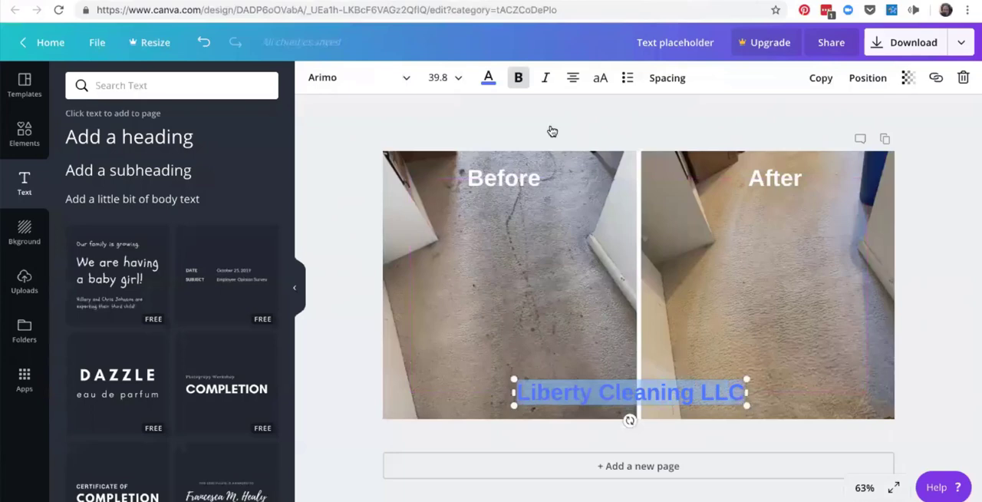
{"action": "left_click", "coordinate": [489, 77]}
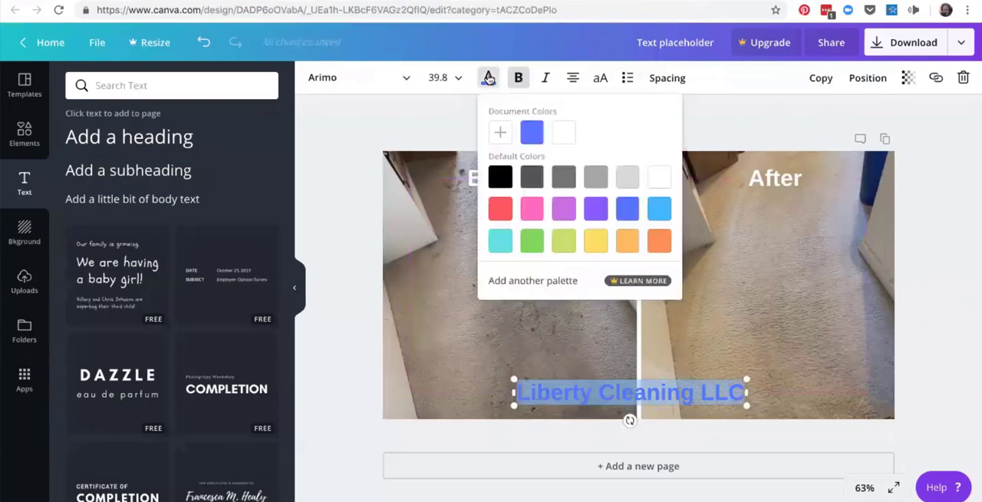
{"action": "left_click", "coordinate": [504, 177]}
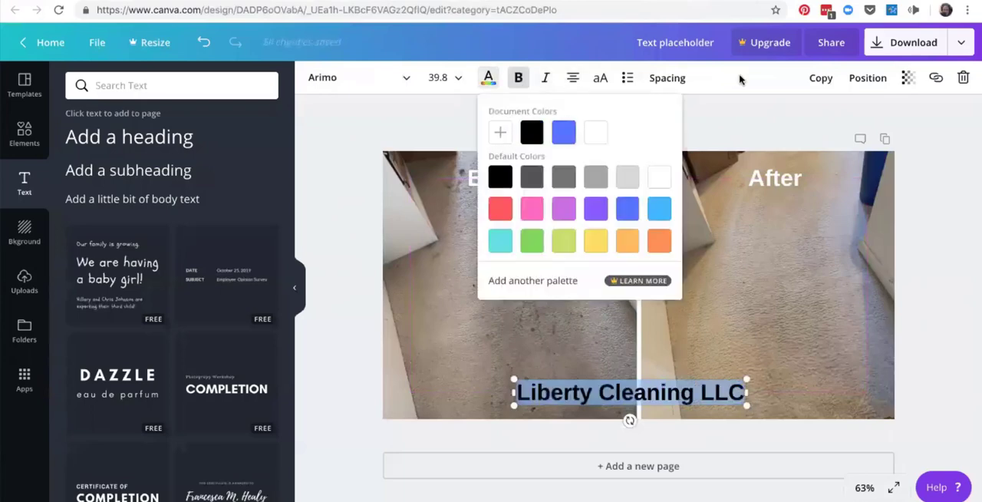
{"action": "left_click", "coordinate": [772, 302]}
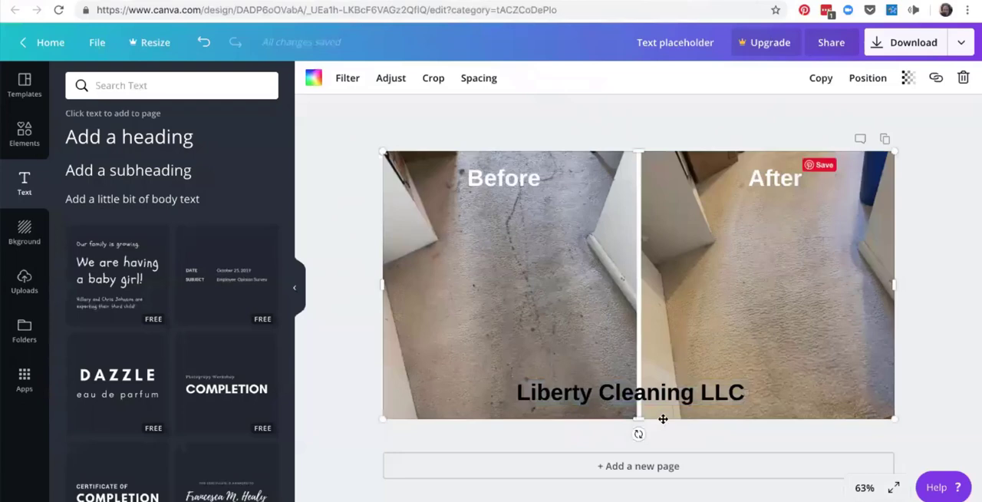
Set the transparency of the "Liberty Cleaning LLC" text to 74 and deselect it.
{"action": "left_click", "coordinate": [686, 389]}
{"action": "double_click", "coordinate": [685, 389]}
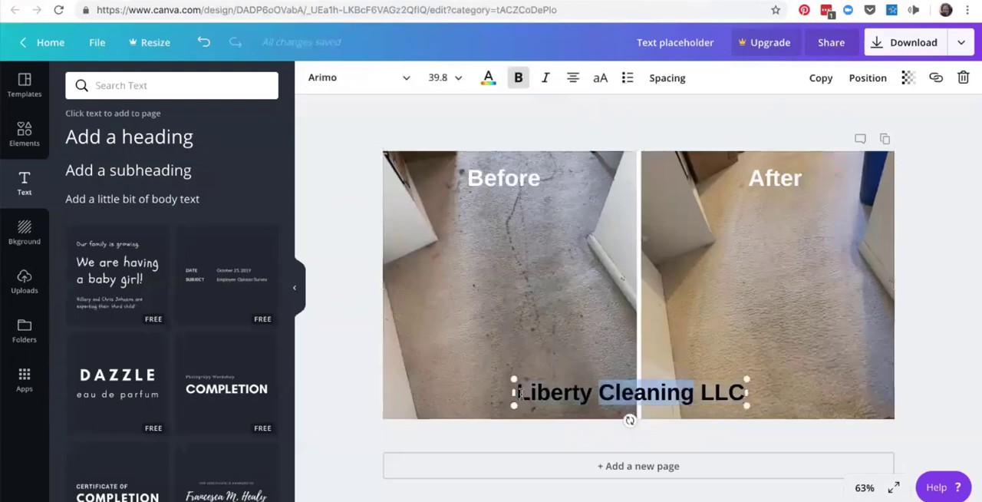
{"action": "left_click", "coordinate": [521, 393]}
{"action": "left_click_drag", "start_coordinate": [522, 393], "coordinate": [746, 399]}
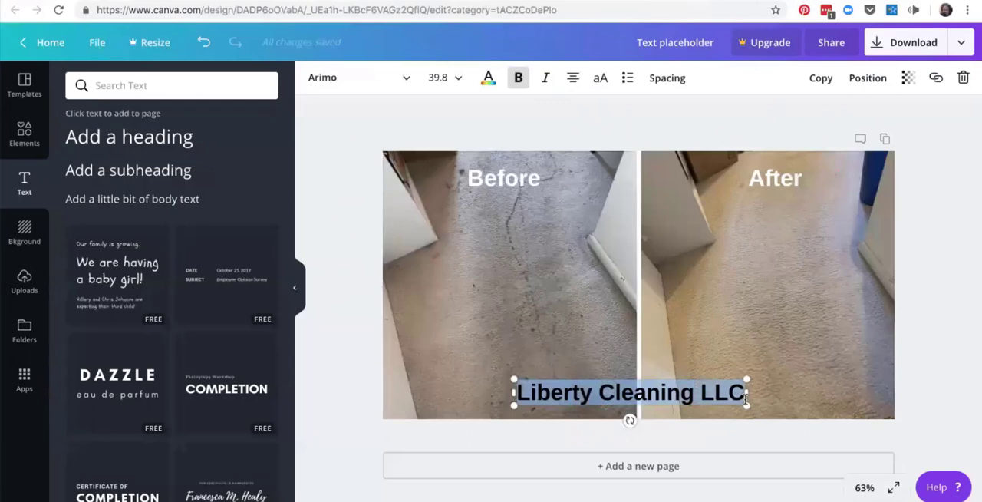
{"action": "left_click", "coordinate": [908, 78]}
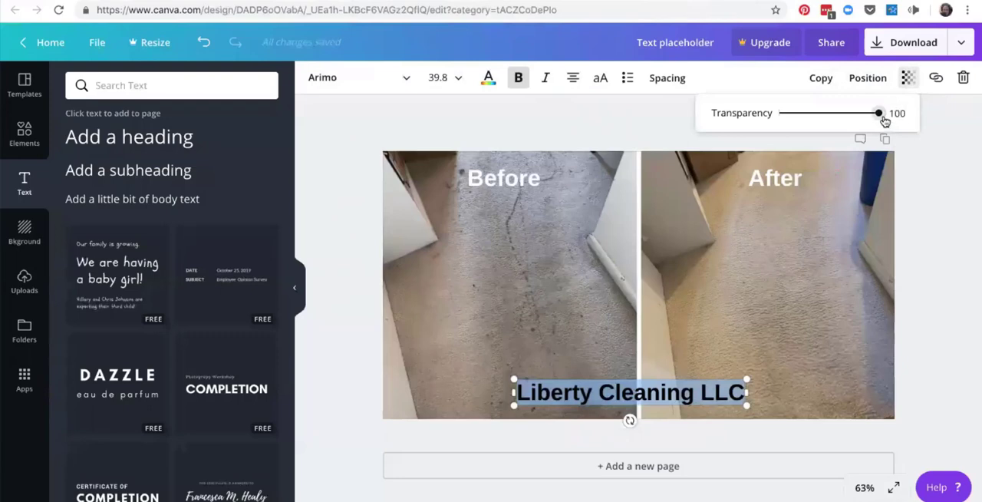
{"action": "left_click_drag", "start_coordinate": [880, 115], "coordinate": [853, 123]}
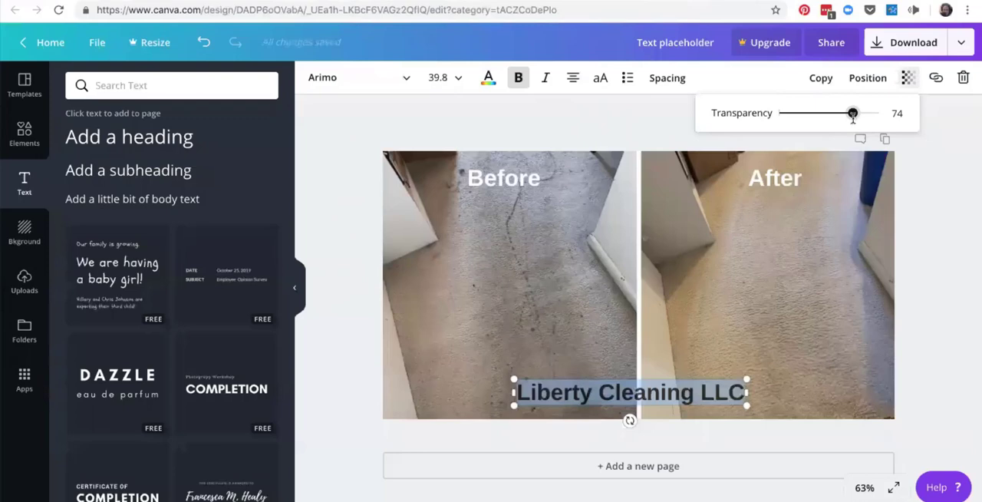
{"action": "left_click", "coordinate": [635, 136]}
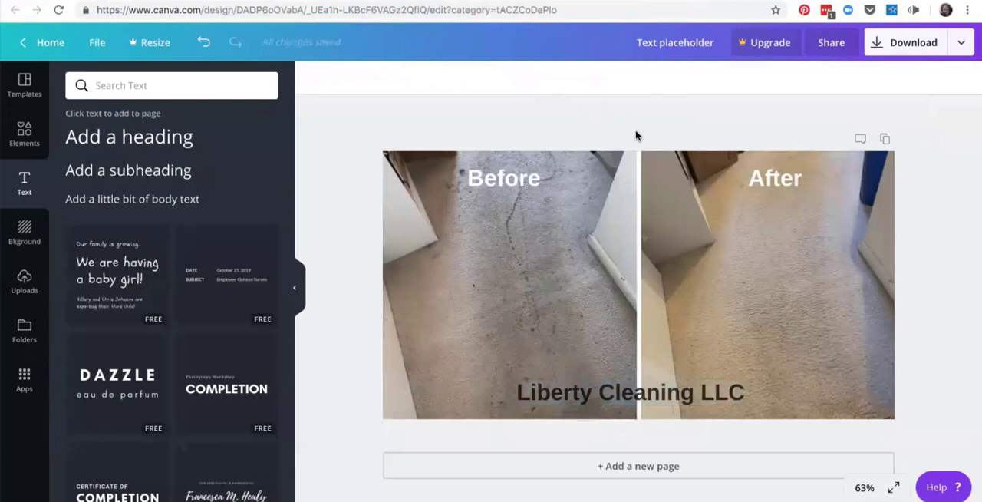
Copy the website address libertycleaningllc.com from the company's Google Maps listing and paste it on a new line below the company name in Canva.
{"action": "left_click", "coordinate": [685, 392]}
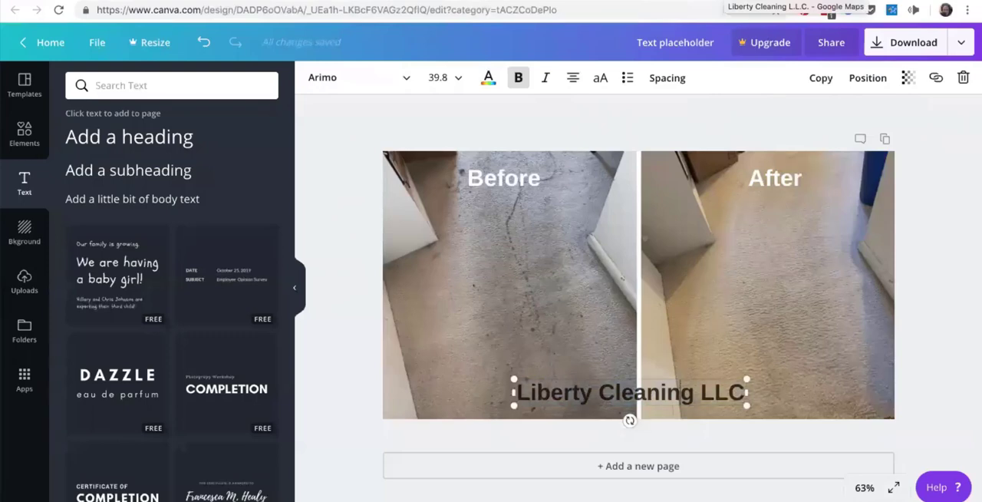
{"action": "left_click", "coordinate": [794, 3]}
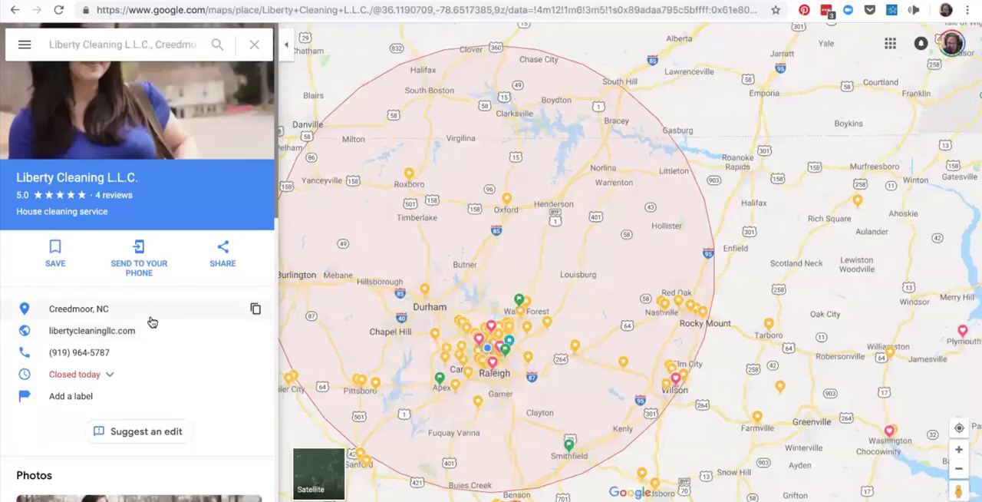
{"action": "left_click_drag", "start_coordinate": [140, 330], "coordinate": [44, 326]}
{"action": "key", "text": "ctrl+c"}
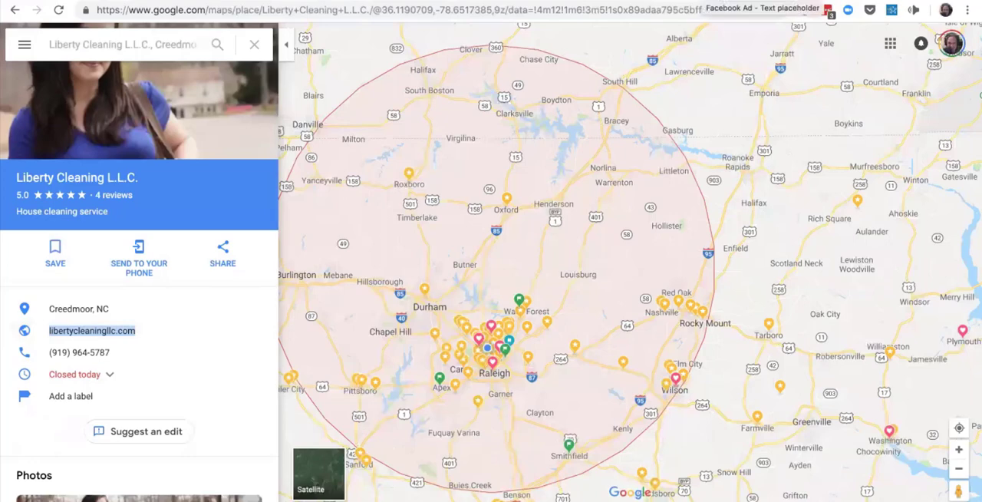
{"action": "left_click", "coordinate": [699, 1]}
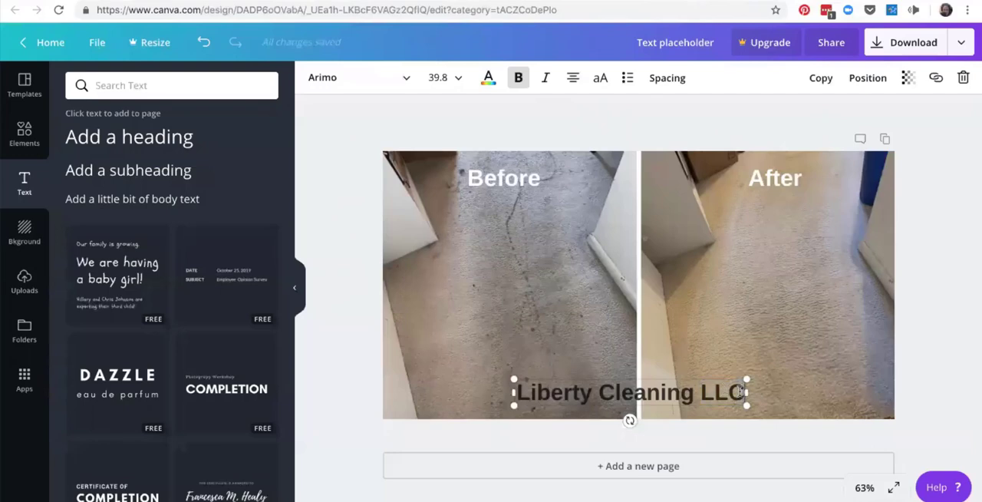
{"action": "key", "text": "Return"}
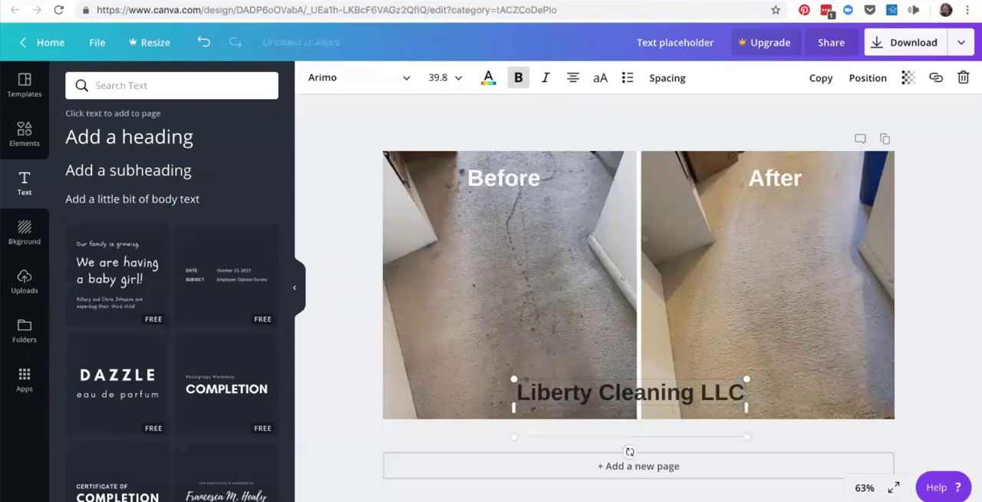
{"action": "key", "text": "ctrl+v"}
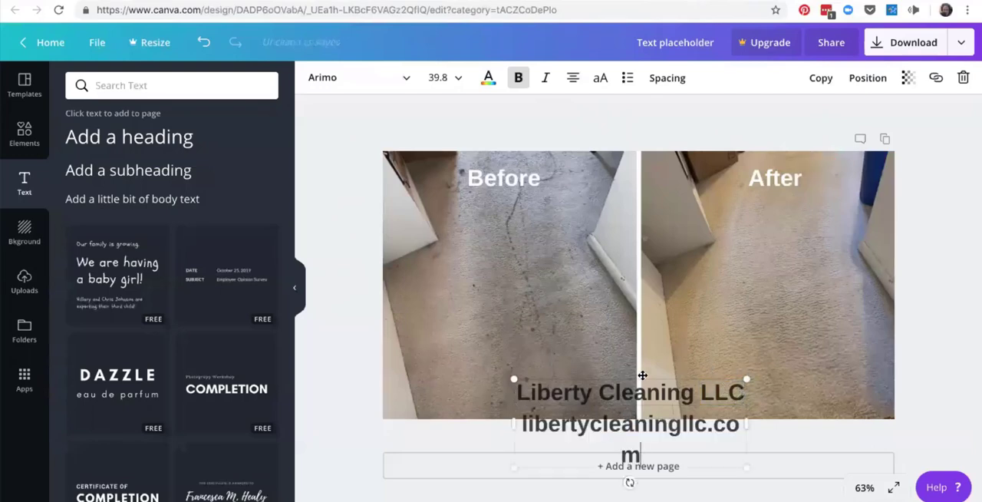
Move the text box up inside the image and widen it so the website address fits on one line.
{"action": "left_click_drag", "start_coordinate": [655, 371], "coordinate": [653, 324]}
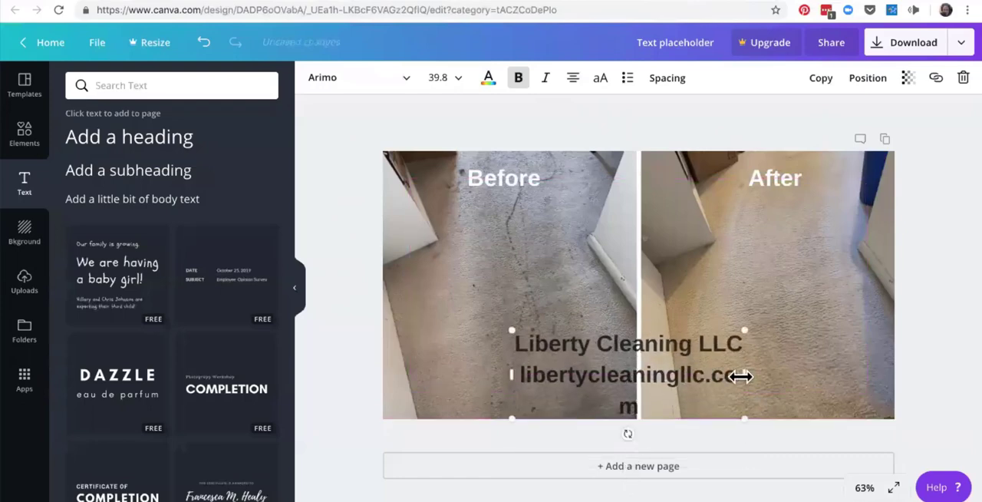
{"action": "left_click_drag", "start_coordinate": [744, 375], "coordinate": [800, 375]}
{"action": "left_click", "coordinate": [727, 323]}
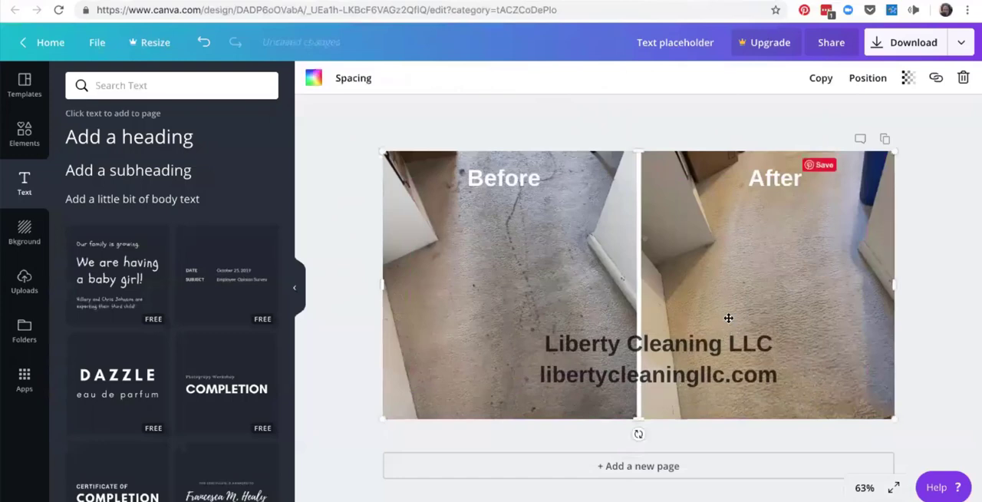
{"action": "mouse_move", "coordinate": [725, 325]}
{"action": "left_mouse_down"}
{"action": "mouse_move", "coordinate": [675, 326]}
{"action": "mouse_move", "coordinate": [739, 320]}
{"action": "mouse_move", "coordinate": [733, 327]}
{"action": "left_mouse_up"}
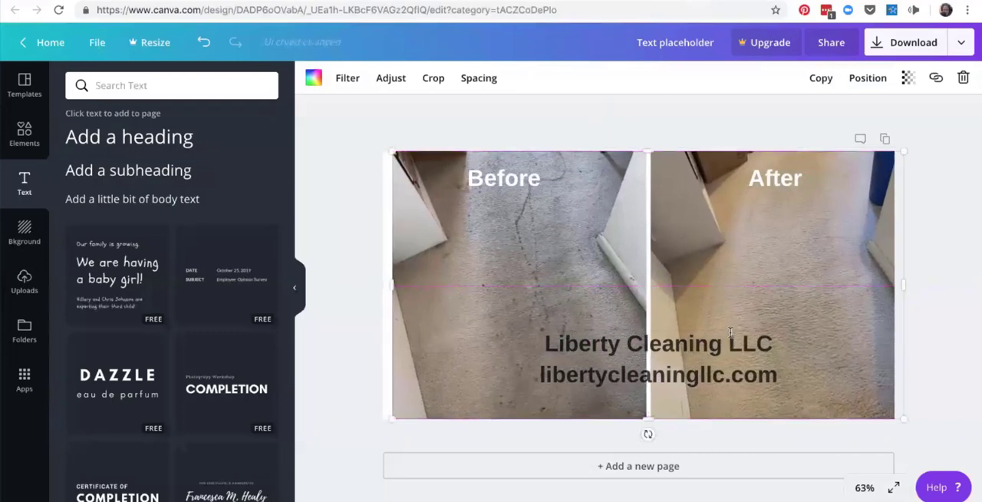
{"action": "left_click", "coordinate": [205, 48]}
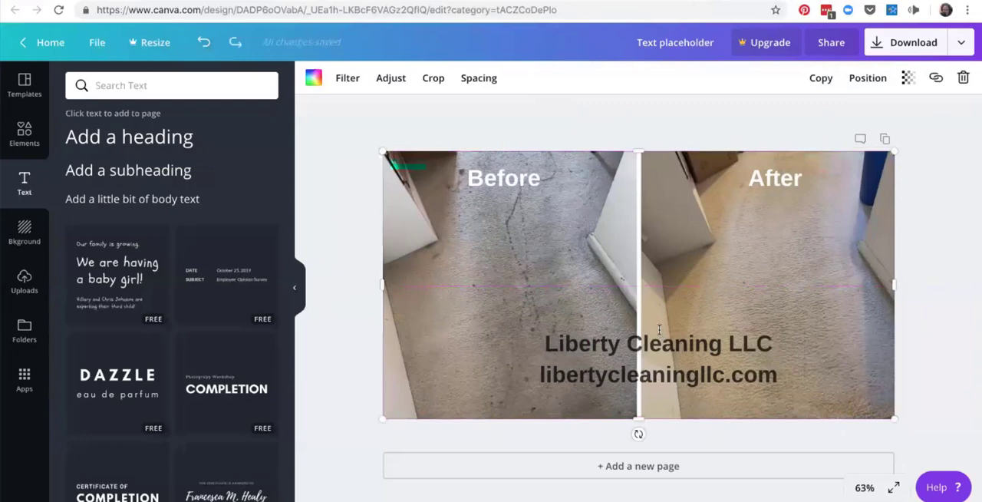
Centre the company name and website text horizontally near the image's bottom edge, then deselect it.
{"action": "left_click", "coordinate": [653, 356]}
{"action": "left_click_drag", "start_coordinate": [652, 356], "coordinate": [632, 376]}
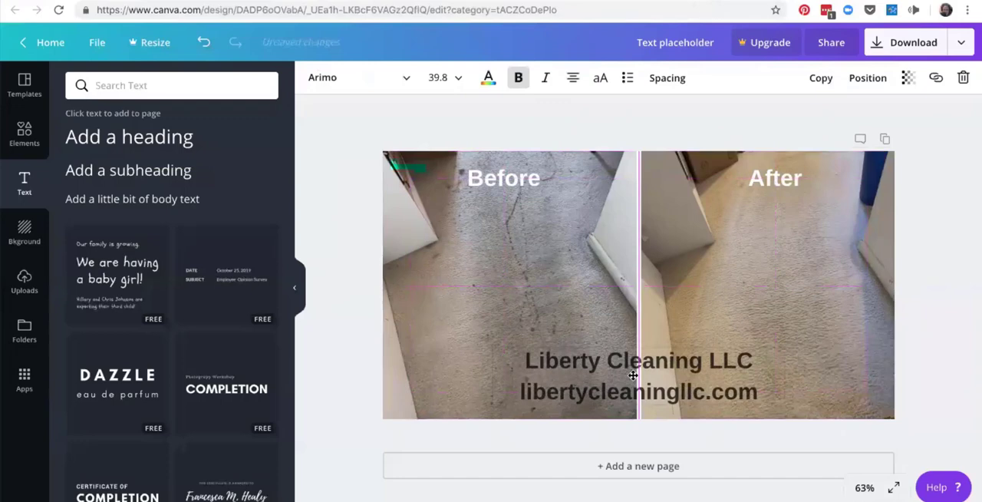
{"action": "left_click_drag", "start_coordinate": [633, 376], "coordinate": [632, 375]}
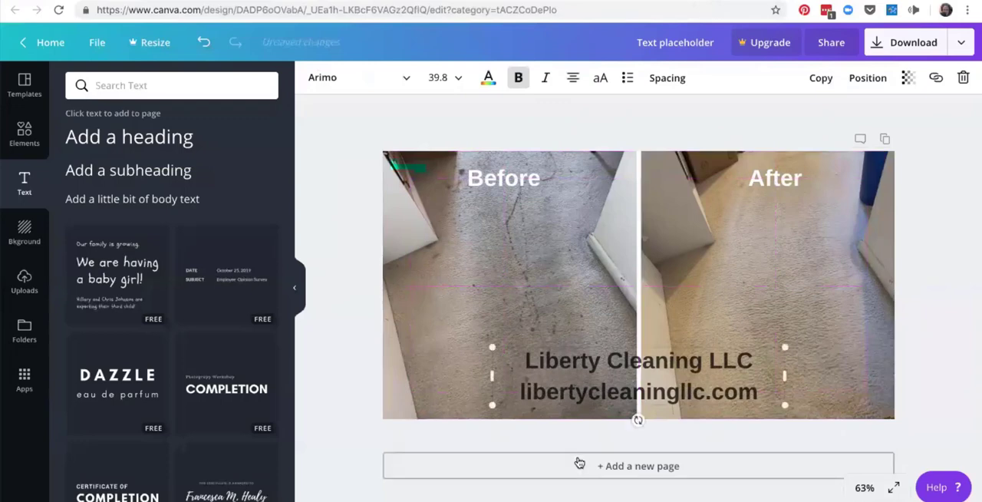
{"action": "left_click", "coordinate": [933, 382]}
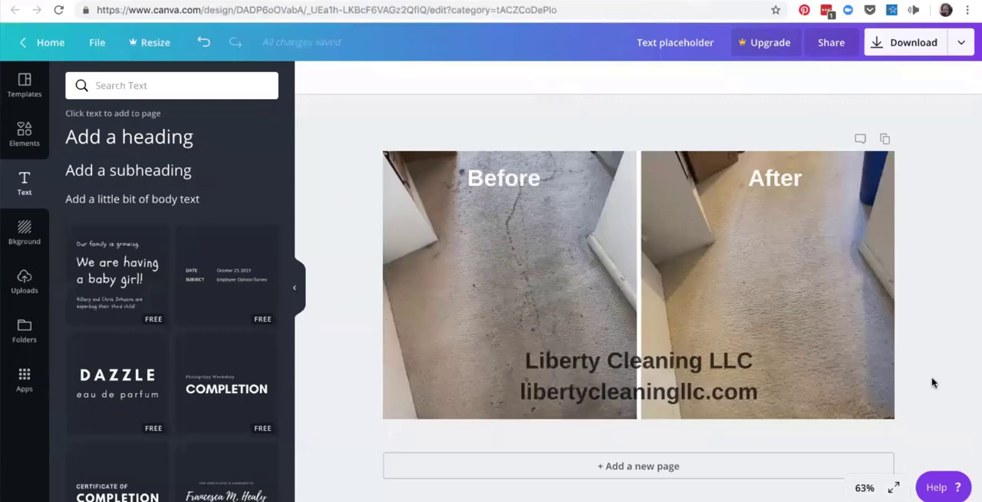
Duplicate the page and delete the "Liberty Cleaning LLC" line from the text on page 2.
{"action": "left_click", "coordinate": [886, 140]}
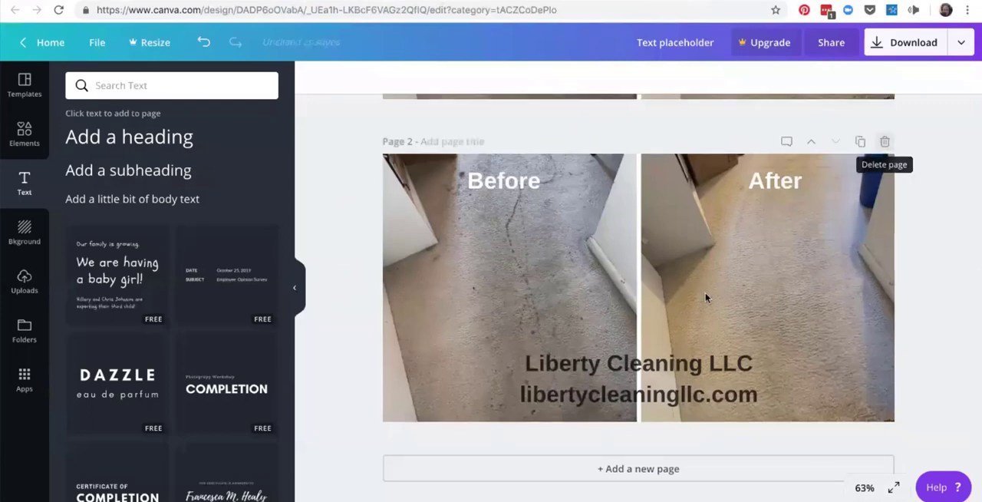
{"action": "left_click", "coordinate": [756, 367]}
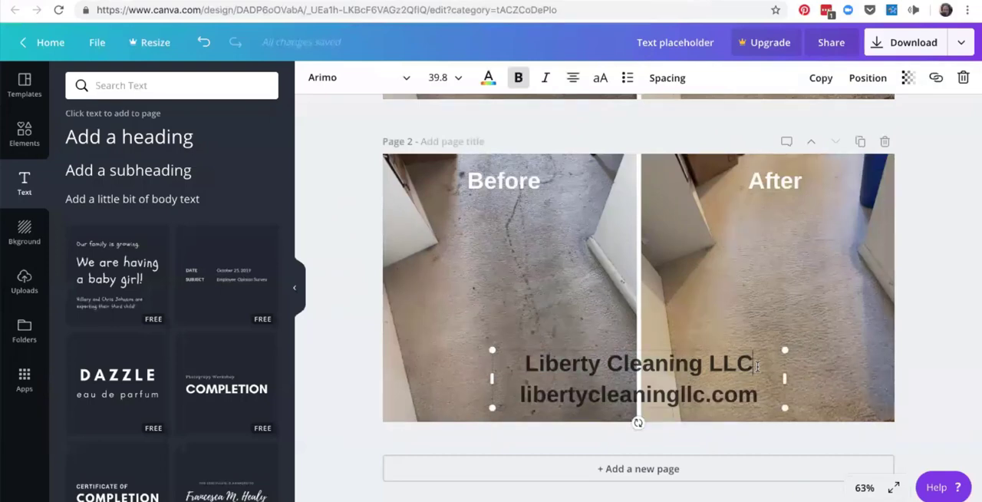
{"action": "left_click_drag", "start_coordinate": [757, 367], "coordinate": [489, 347]}
{"action": "key", "text": "BackSpace"}
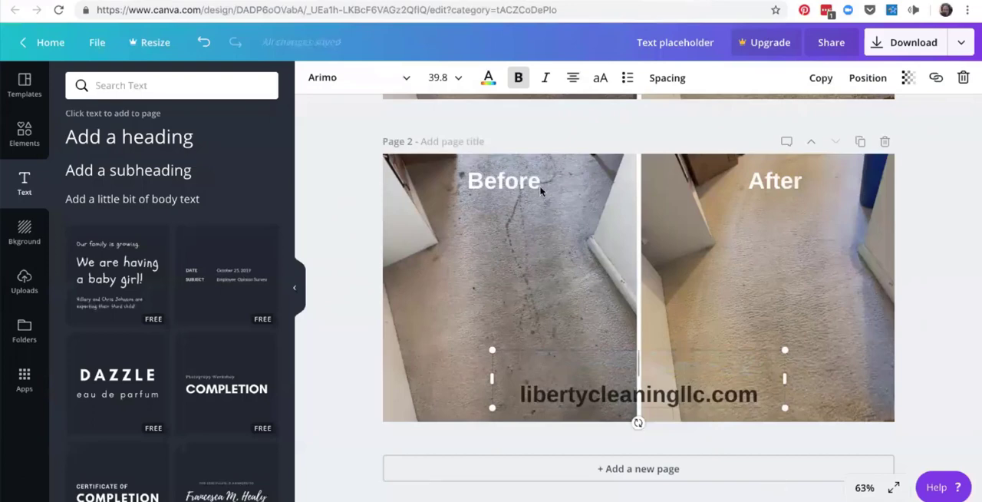
Deselect the page 2 text and title page 1 "Before and After Carpet".
{"action": "left_click", "coordinate": [954, 236]}
{"action": "scroll", "coordinate": [955, 237], "scroll_direction": "up", "scroll_amount": 1}
{"action": "scroll", "coordinate": [954, 237], "scroll_direction": "up", "scroll_amount": 5}
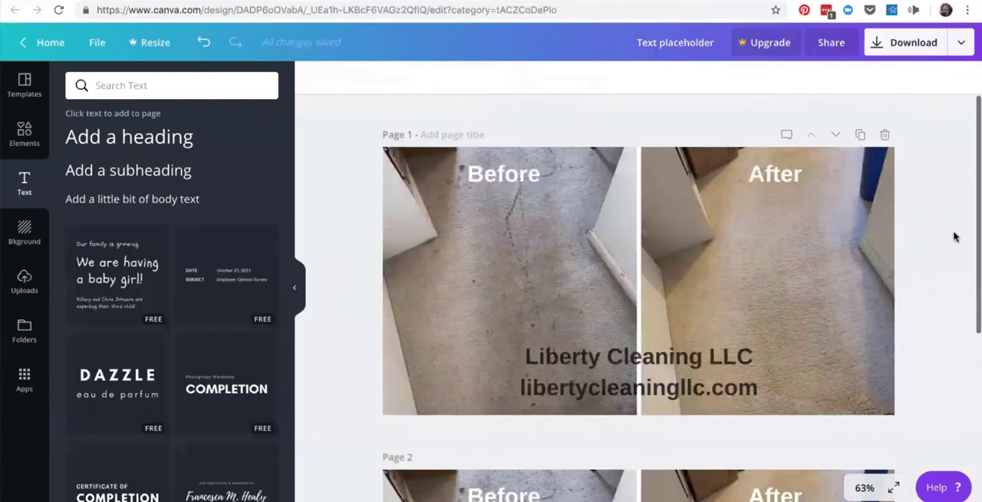
{"action": "scroll", "coordinate": [954, 237], "scroll_direction": "down", "scroll_amount": 5}
{"action": "scroll", "coordinate": [954, 236], "scroll_direction": "up", "scroll_amount": 5}
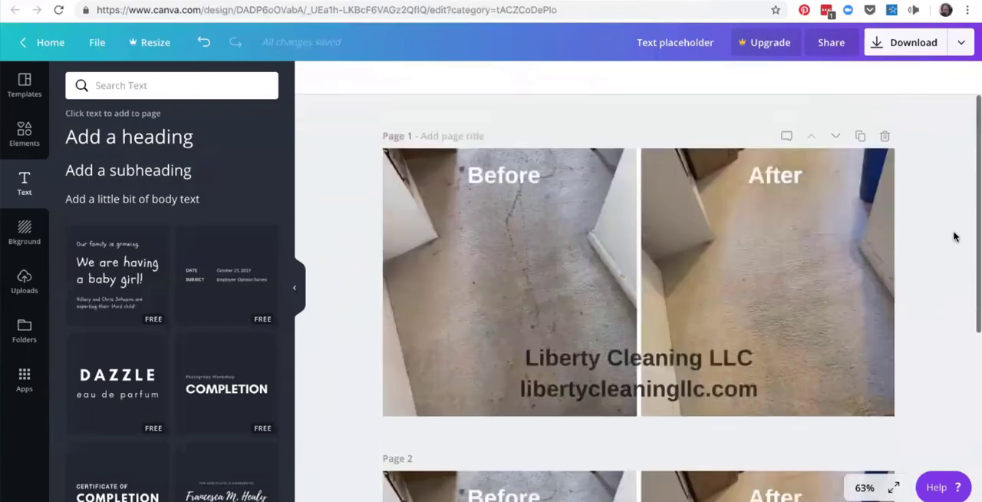
{"action": "left_click", "coordinate": [451, 136]}
{"action": "type", "text": "Before and After Carpet"}
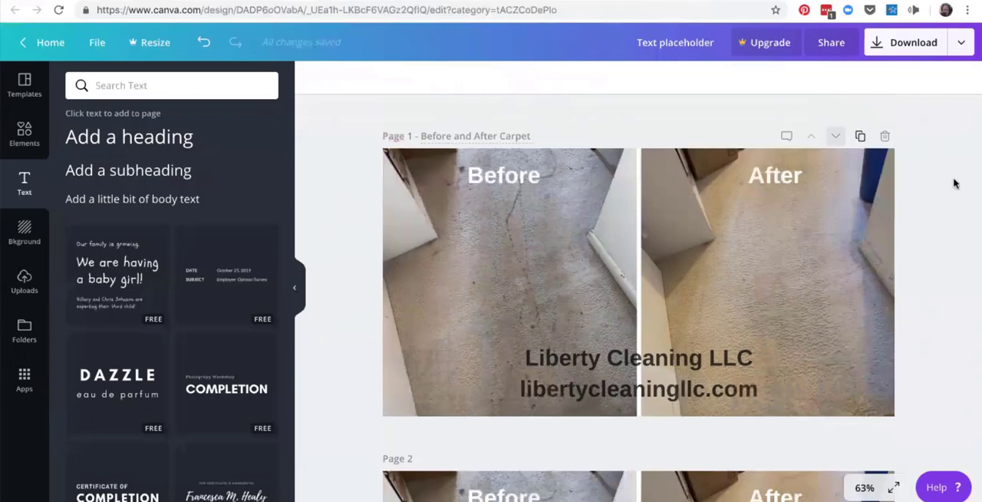
Compare the page 1 version with the company name against the page 2 version with only the website address.
{"action": "scroll", "coordinate": [954, 182], "scroll_direction": "down", "scroll_amount": 3}
{"action": "scroll", "coordinate": [954, 182], "scroll_direction": "up", "scroll_amount": 3}
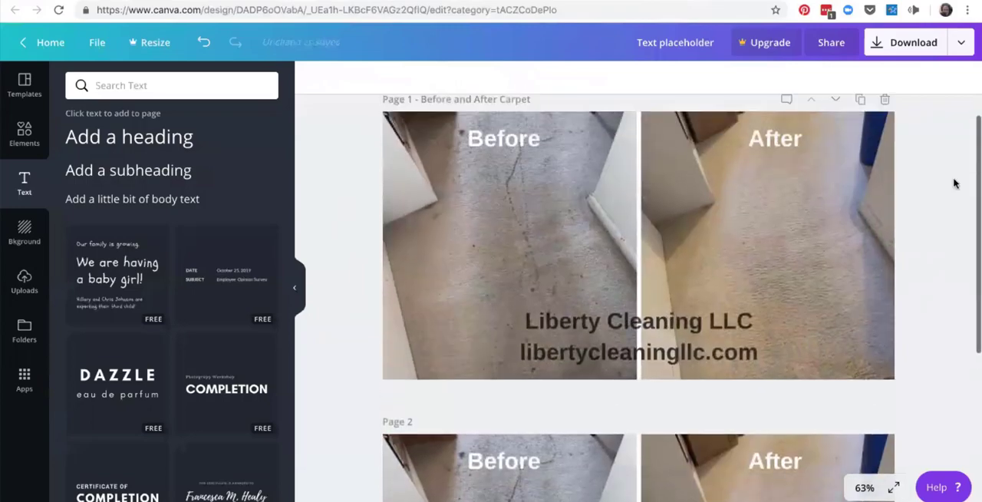
{"action": "scroll", "coordinate": [954, 182], "scroll_direction": "down", "scroll_amount": 7}
{"action": "scroll", "coordinate": [954, 182], "scroll_direction": "up", "scroll_amount": 6}
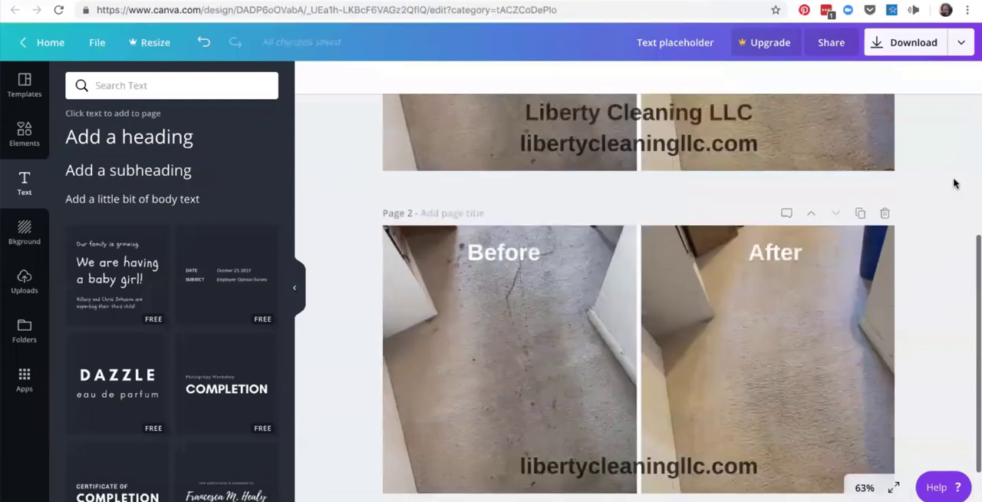
{"action": "scroll", "coordinate": [954, 182], "scroll_direction": "up", "scroll_amount": 1}
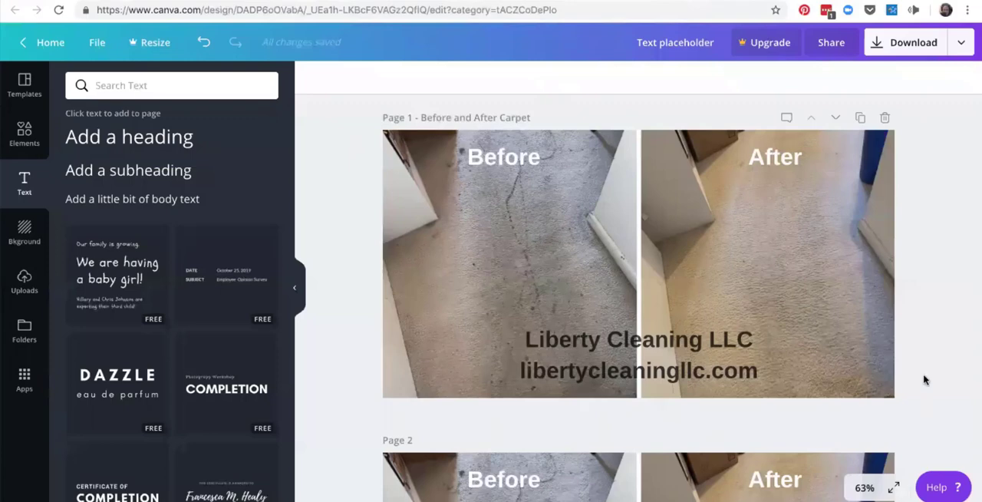
{"action": "left_click", "coordinate": [972, 501]}
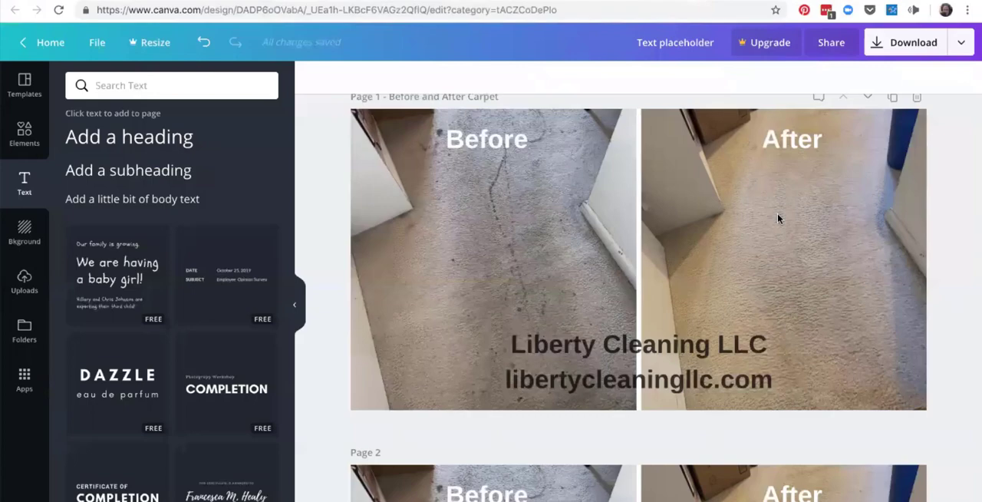
{"action": "scroll", "coordinate": [777, 219], "scroll_direction": "down", "scroll_amount": 2}
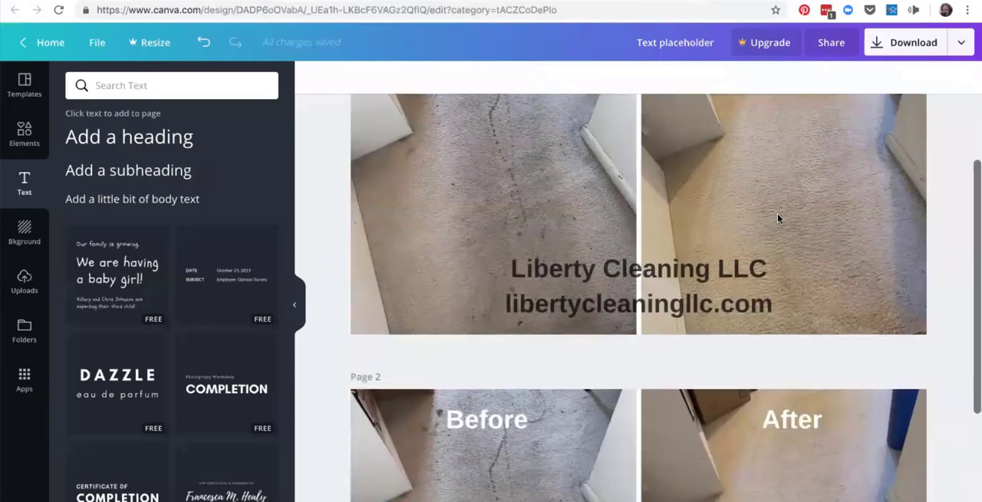
{"action": "scroll", "coordinate": [778, 219], "scroll_direction": "down", "scroll_amount": 5}
{"action": "scroll", "coordinate": [778, 219], "scroll_direction": "up", "scroll_amount": 5}
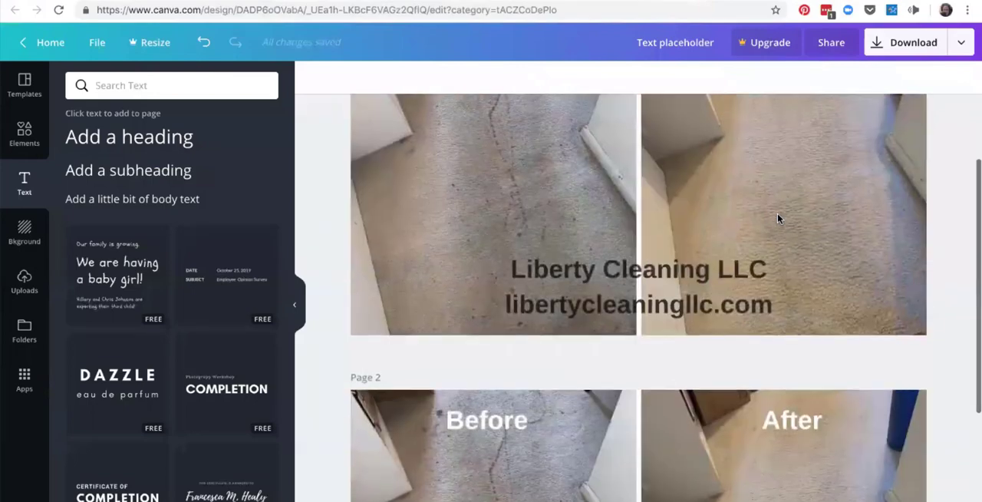
{"action": "scroll", "coordinate": [778, 218], "scroll_direction": "up", "scroll_amount": 3}
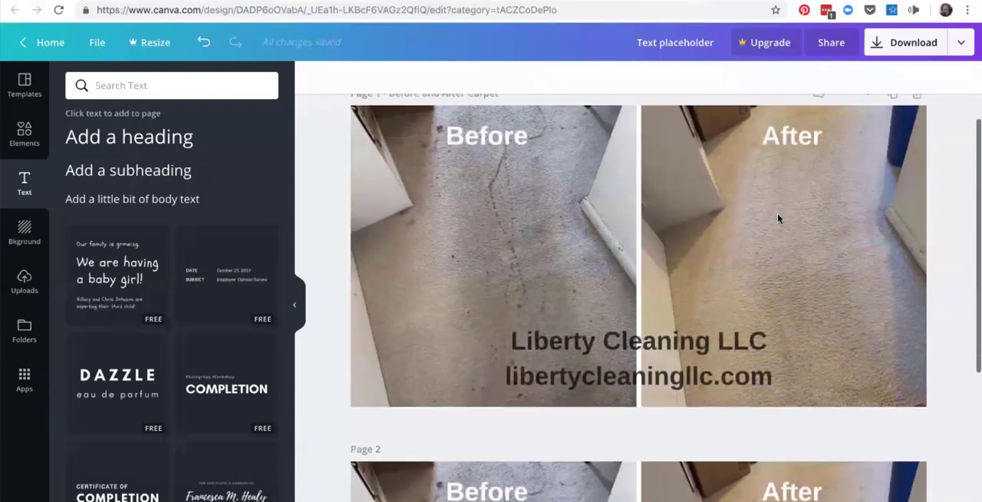
{"action": "scroll", "coordinate": [777, 219], "scroll_direction": "up", "scroll_amount": 1}
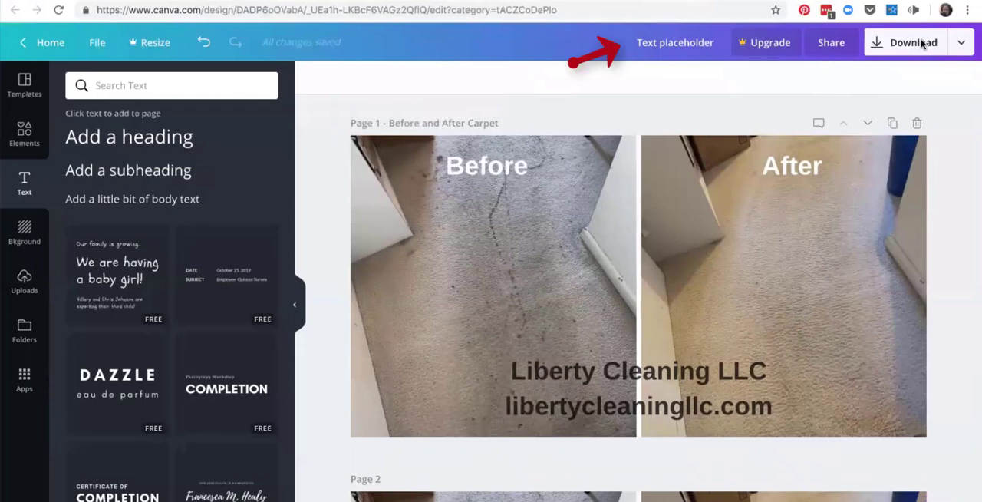
Rename the whole design from its placeholder name to "Before and After Carpet".
{"action": "double_click", "coordinate": [694, 45]}
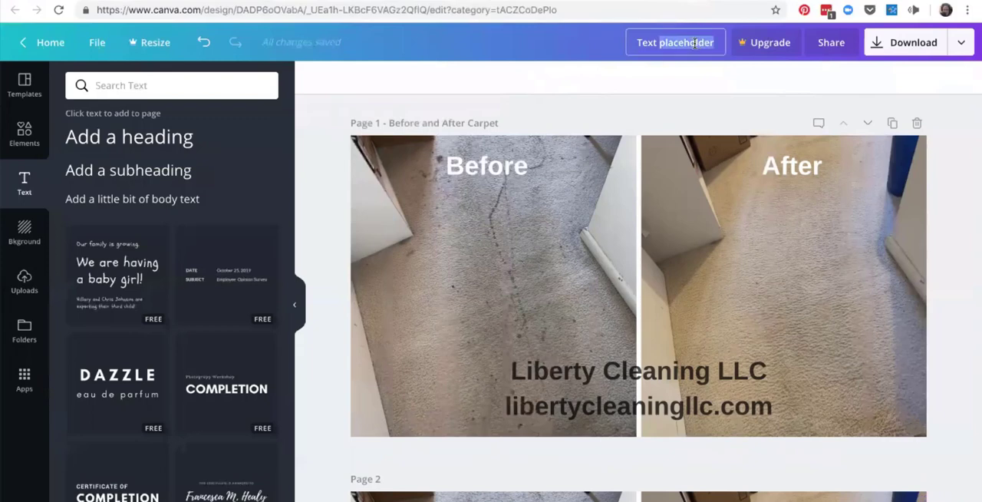
{"action": "left_click", "coordinate": [642, 43]}
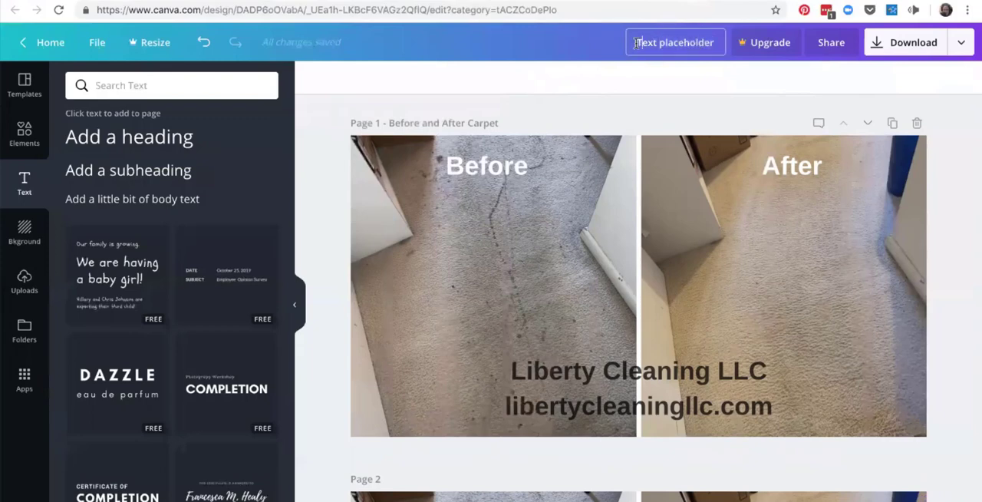
{"action": "left_click_drag", "start_coordinate": [636, 43], "coordinate": [723, 39]}
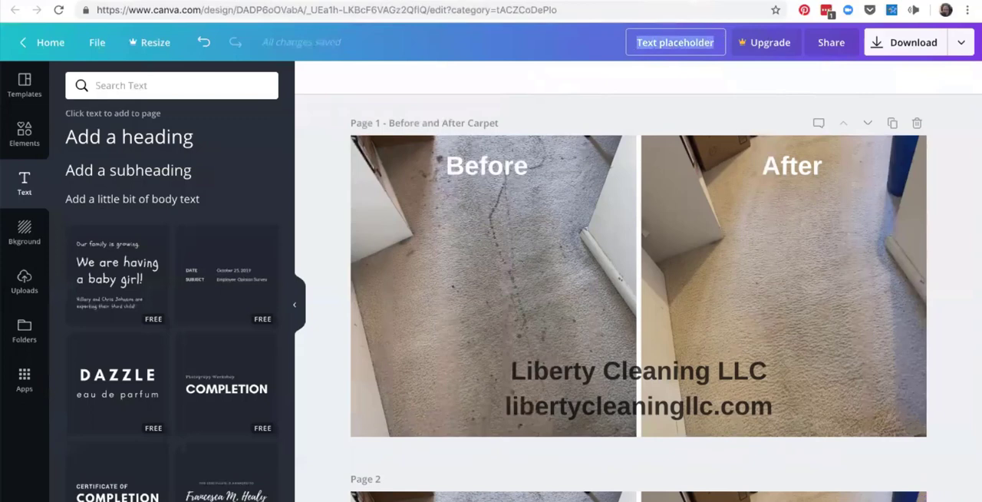
{"action": "type", "text": "Before and"}
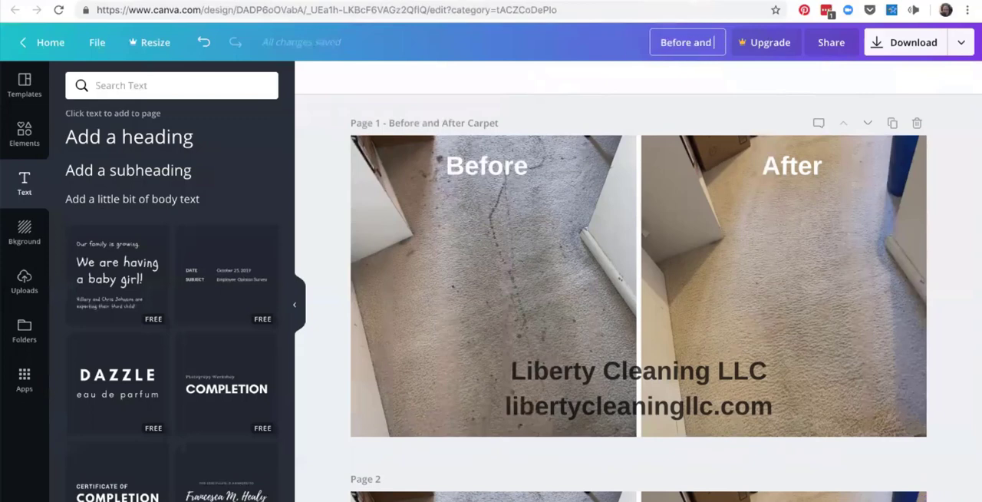
{"action": "type", "text": " After C"}
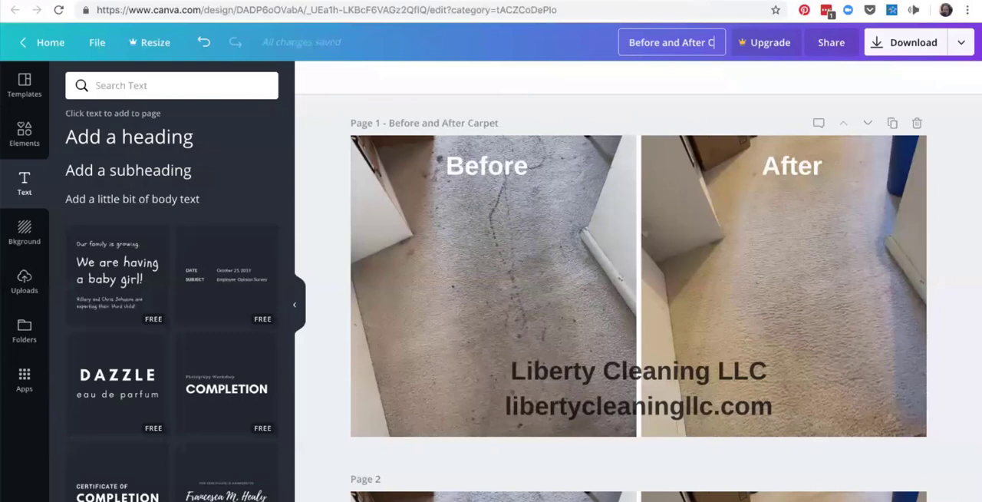
{"action": "type", "text": "arp"}
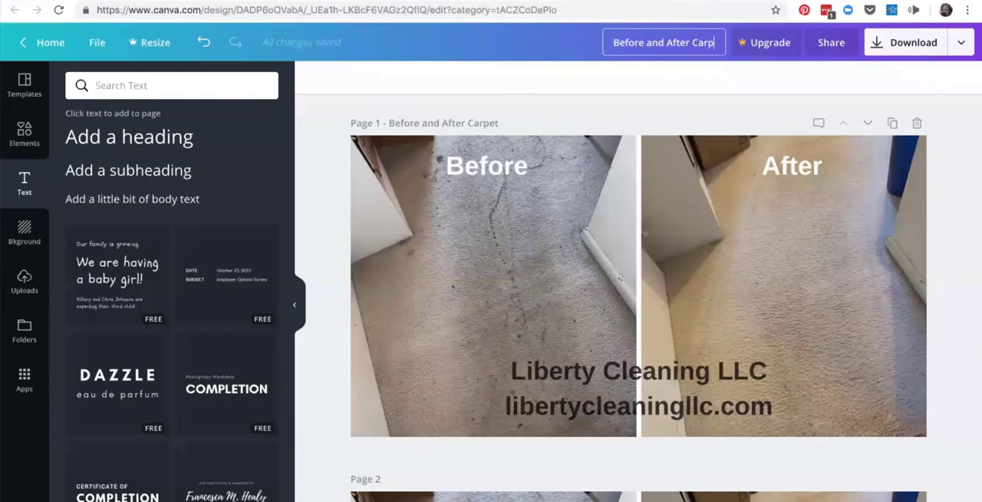
{"action": "type", "text": "et"}
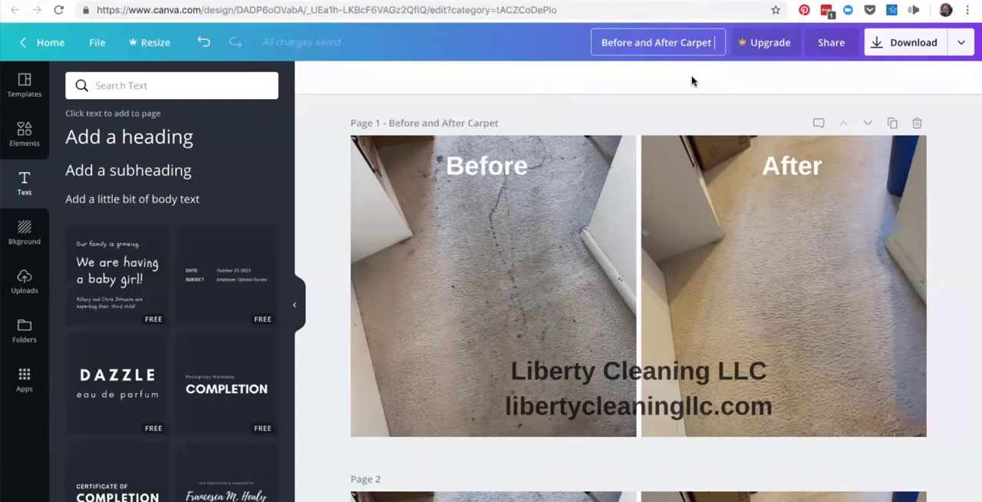
{"action": "left_click", "coordinate": [682, 101]}
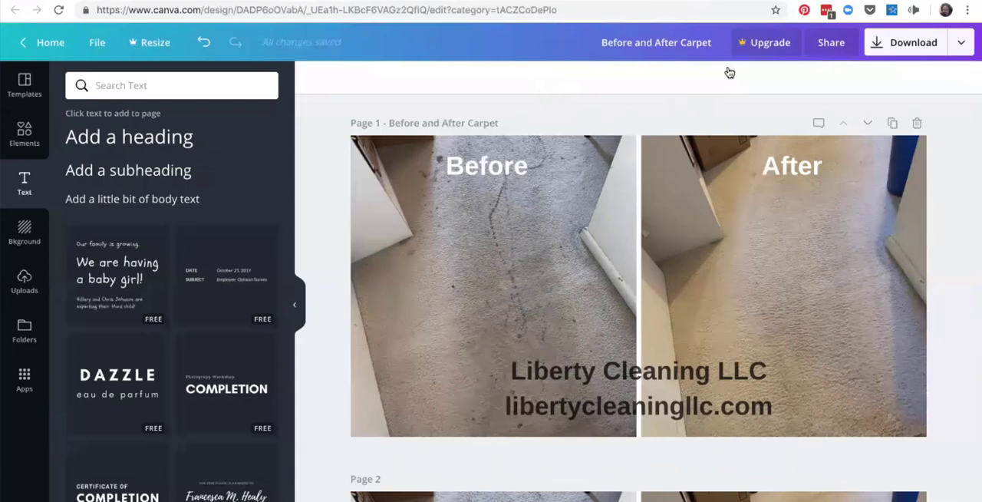
Set the download options to the JPG file type with only page 1 selected.
{"action": "left_click", "coordinate": [920, 46]}
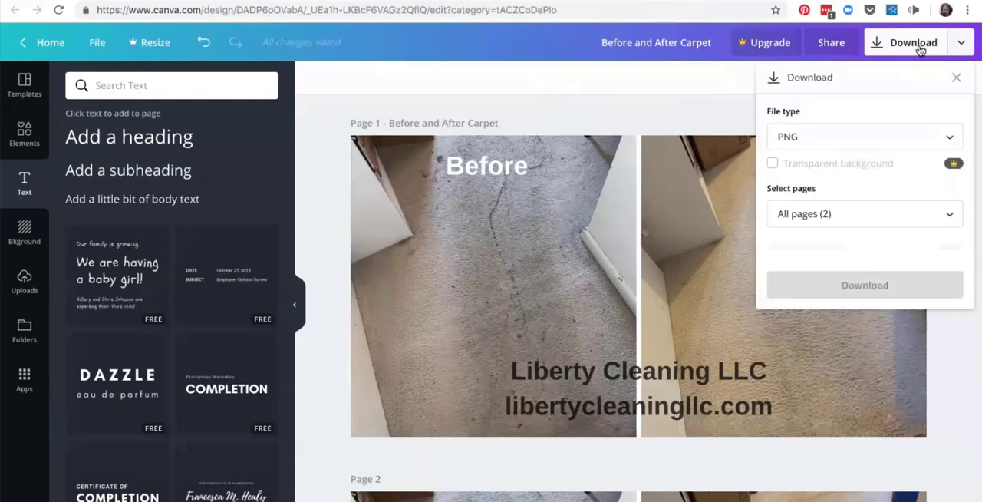
{"action": "left_click", "coordinate": [885, 144]}
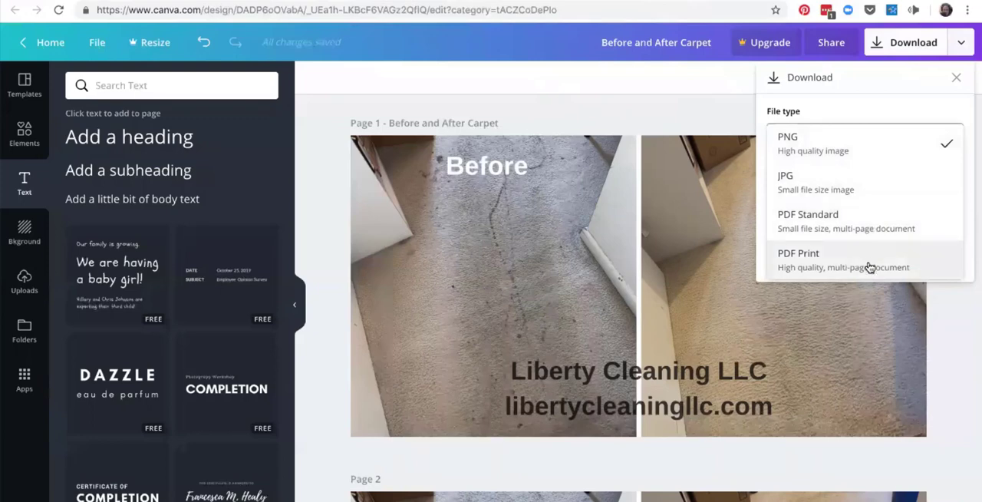
{"action": "left_click", "coordinate": [838, 194]}
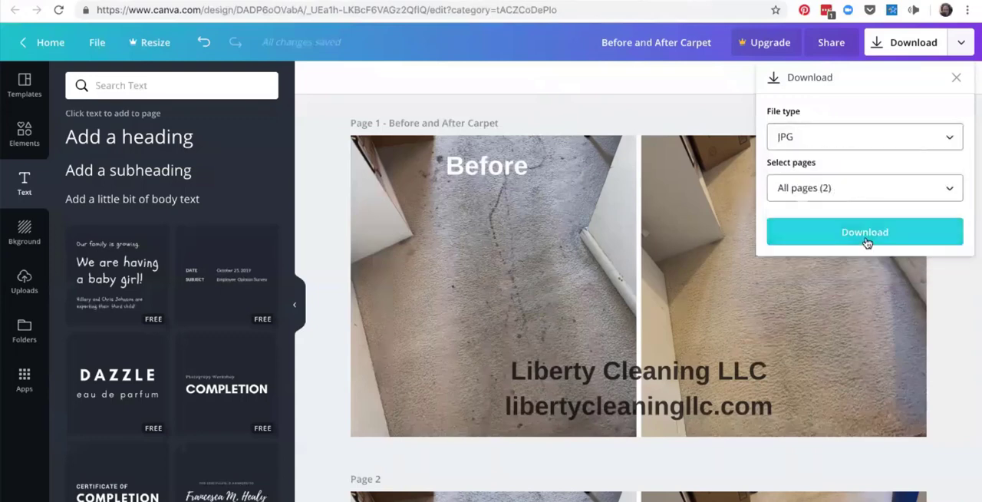
{"action": "left_click", "coordinate": [840, 192]}
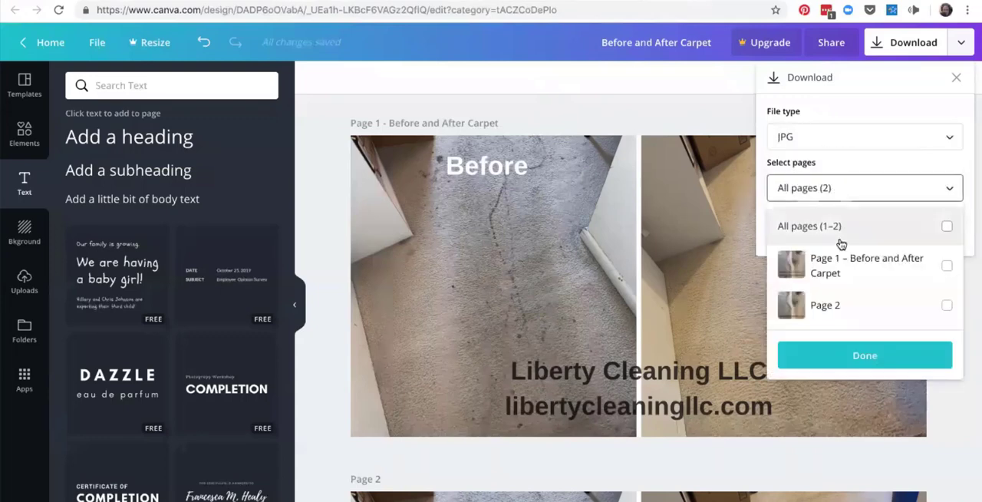
{"action": "left_click", "coordinate": [887, 270]}
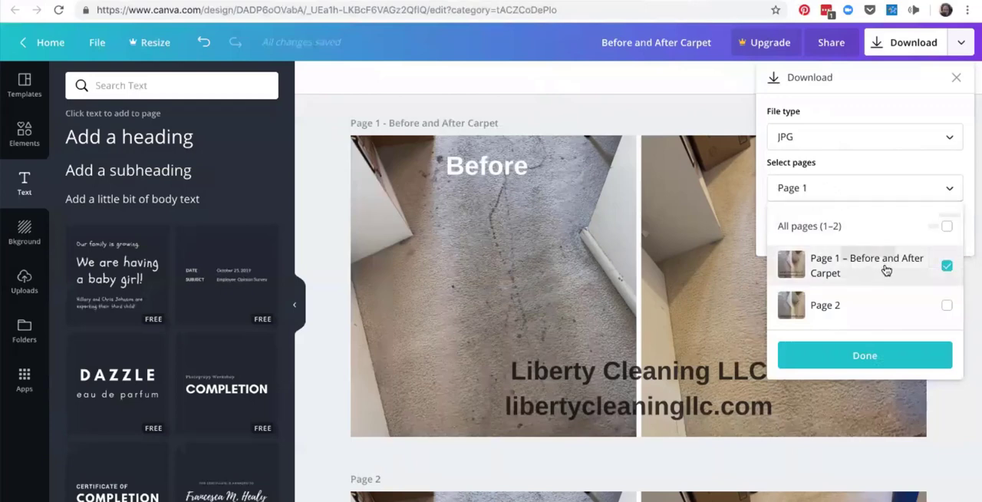
{"action": "left_click", "coordinate": [882, 357]}
Download the image, save it as "Before and After Carpet .jpg" in the Canva folder, and dismiss the upgrade offer.
{"action": "left_click", "coordinate": [876, 232]}
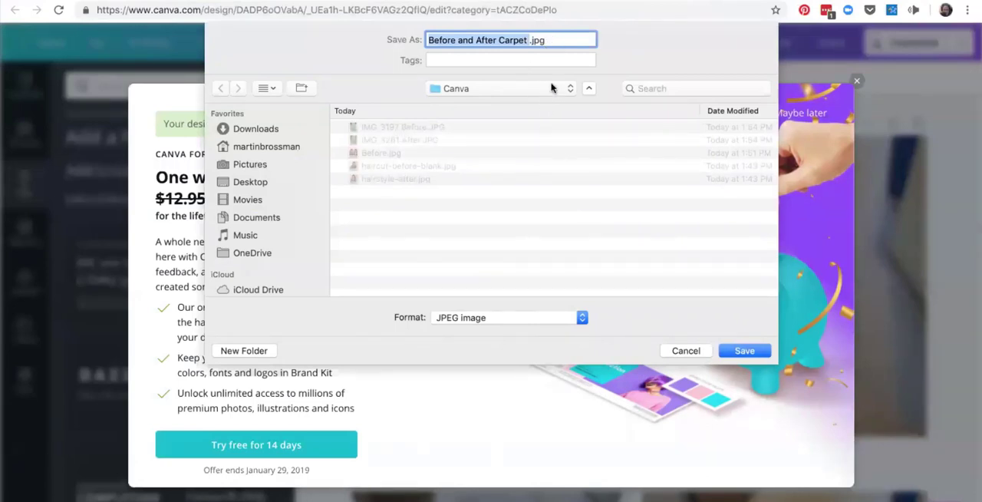
{"action": "left_click", "coordinate": [560, 40]}
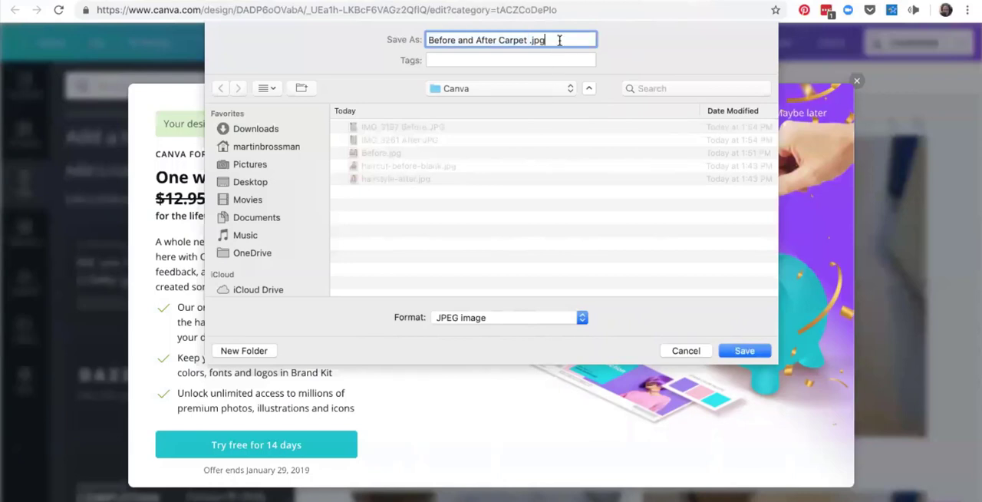
{"action": "left_click_drag", "start_coordinate": [554, 40], "coordinate": [414, 40]}
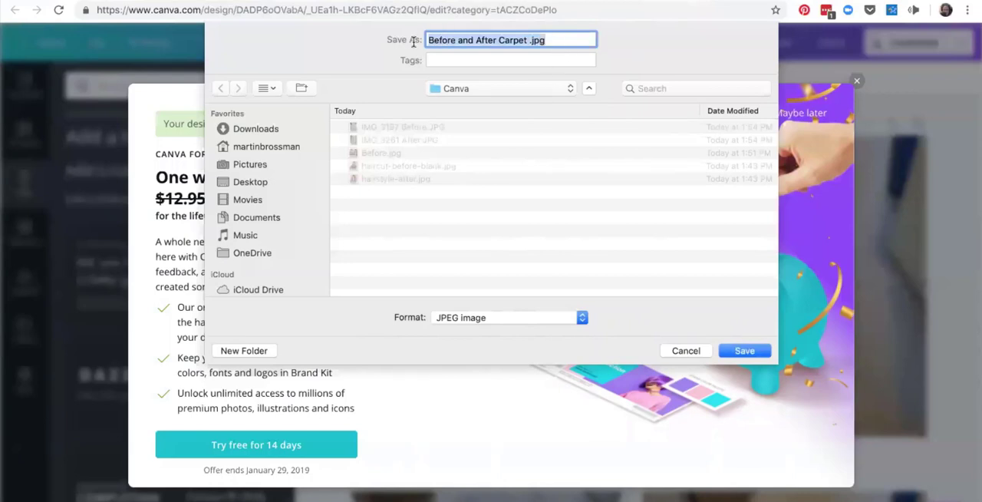
{"action": "left_click", "coordinate": [743, 351]}
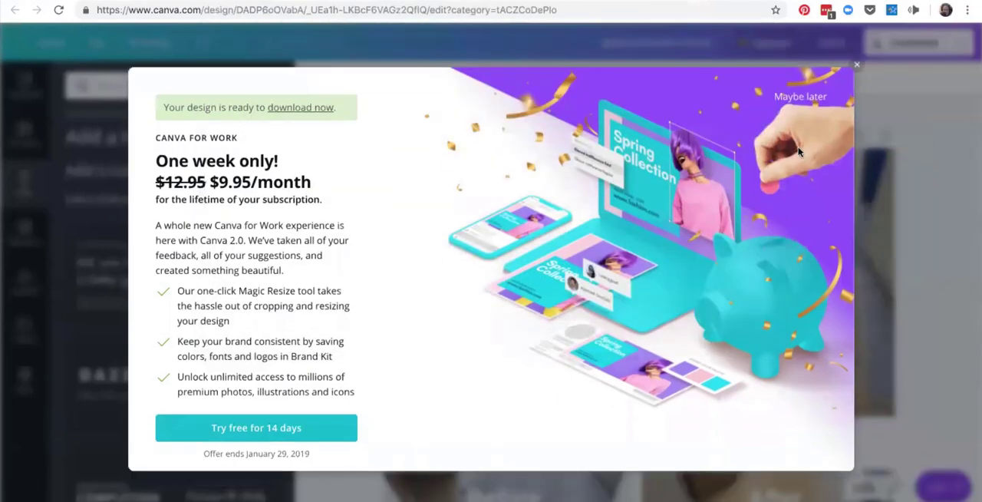
{"action": "left_click", "coordinate": [858, 70]}
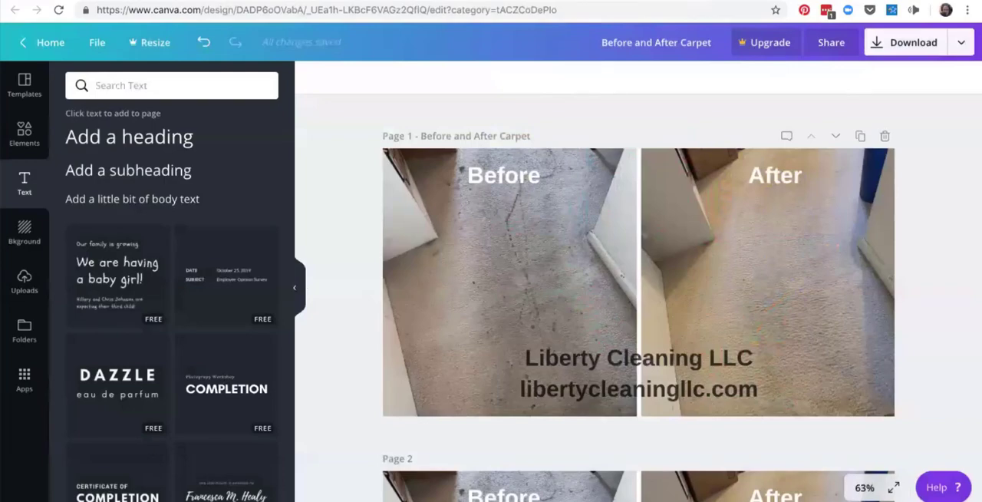
Leave the editor for the Canva home page and reopen the "Before and After Carpet" design from the list of all designs.
{"action": "key", "text": "super+Tab"}
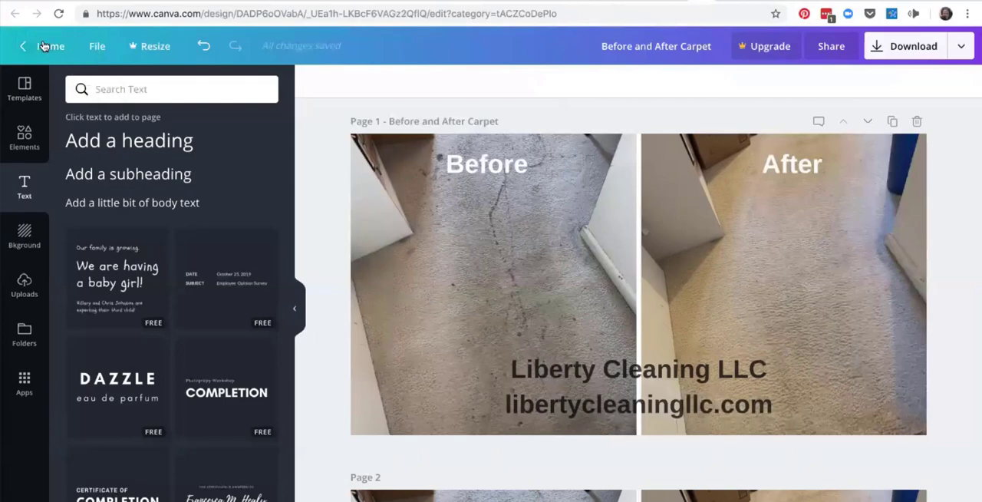
{"action": "left_click", "coordinate": [43, 47]}
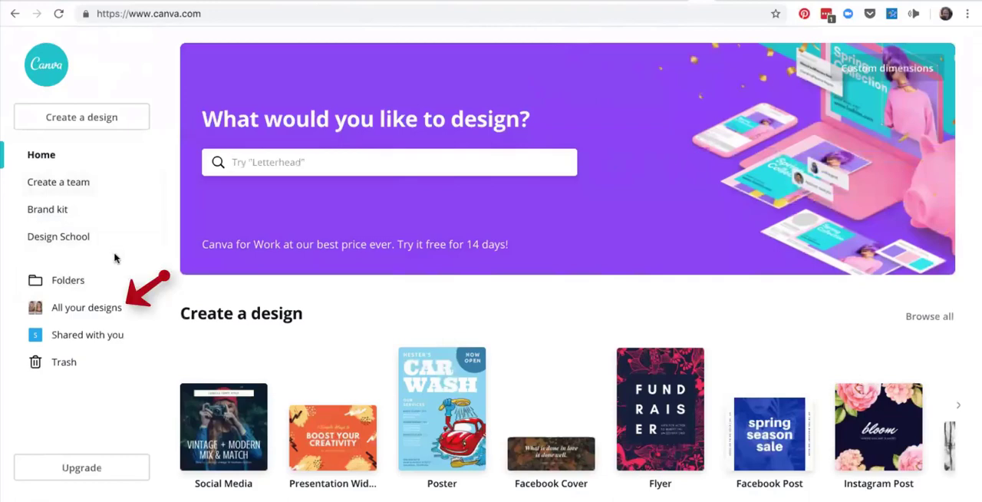
{"action": "left_click", "coordinate": [101, 310]}
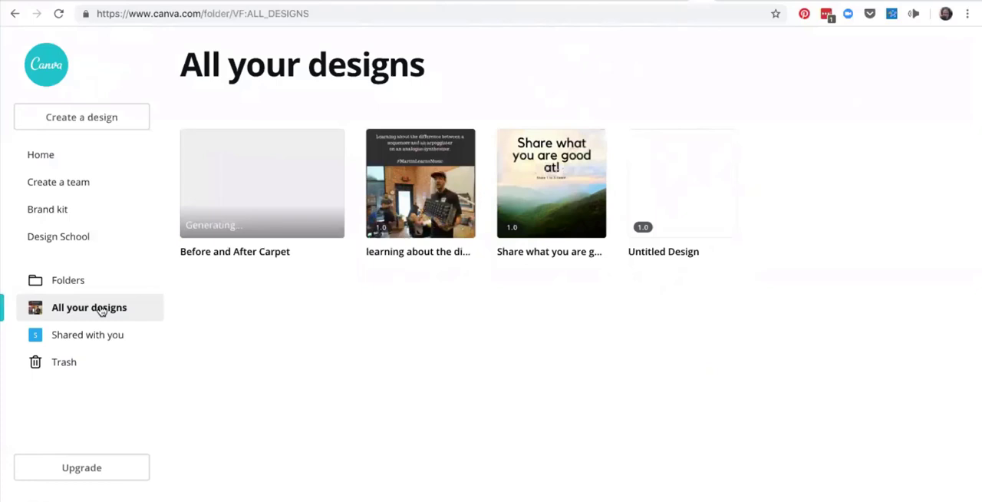
{"action": "left_click", "coordinate": [219, 182]}
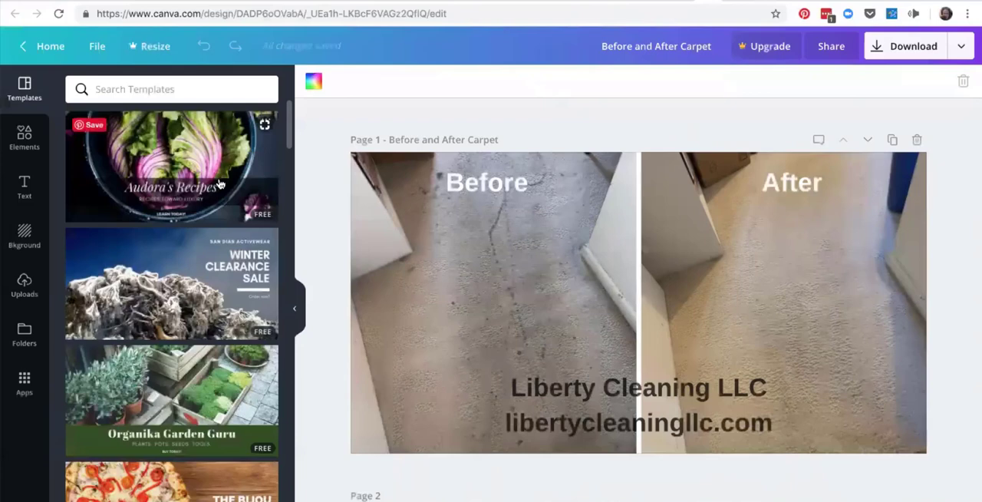
Review both existing pages of the reopened design and add a new blank page after page 2.
{"action": "scroll", "coordinate": [455, 322], "scroll_direction": "down", "scroll_amount": 5}
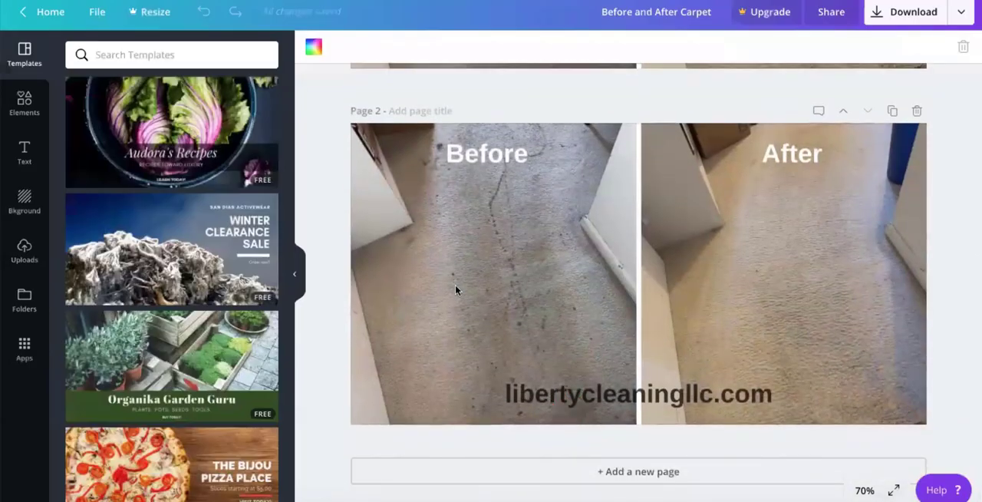
{"action": "scroll", "coordinate": [456, 287], "scroll_direction": "up", "scroll_amount": 1}
{"action": "scroll", "coordinate": [455, 290], "scroll_direction": "up", "scroll_amount": 1}
{"action": "scroll", "coordinate": [455, 290], "scroll_direction": "down", "scroll_amount": 1}
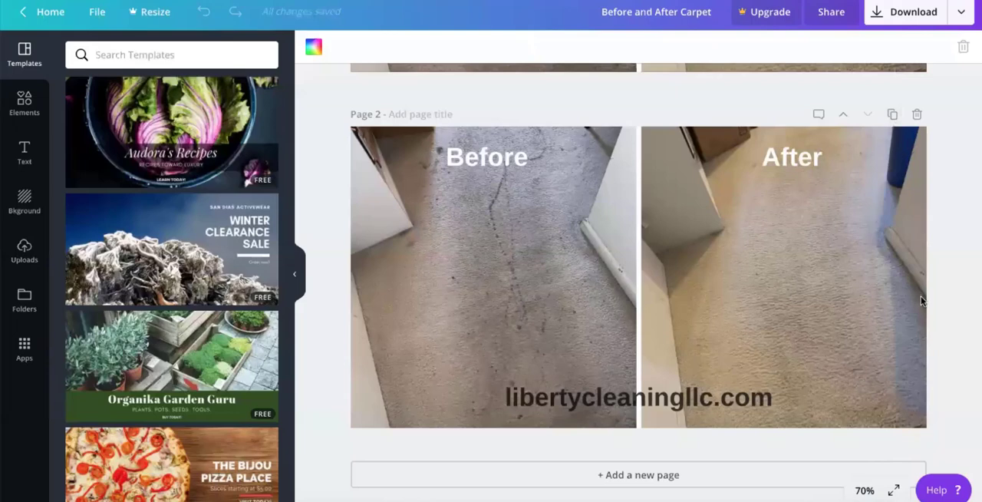
{"action": "left_click", "coordinate": [621, 481]}
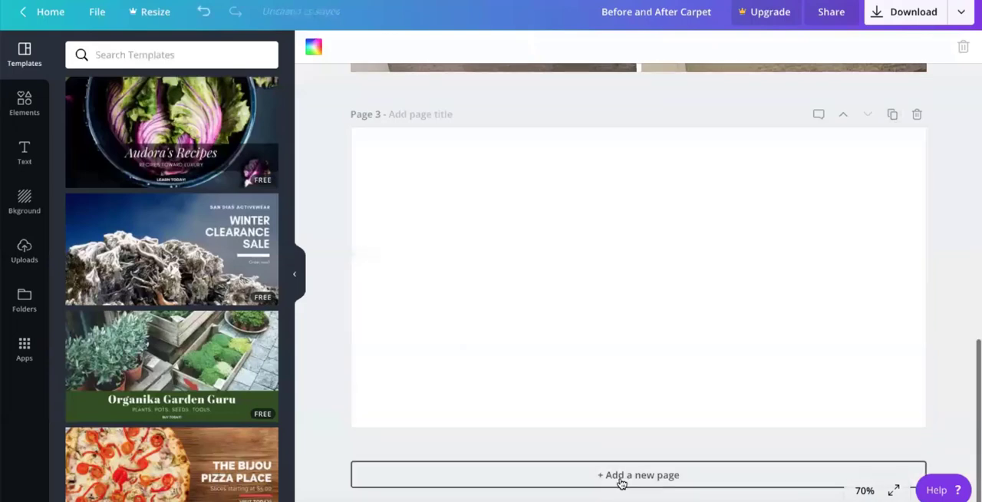